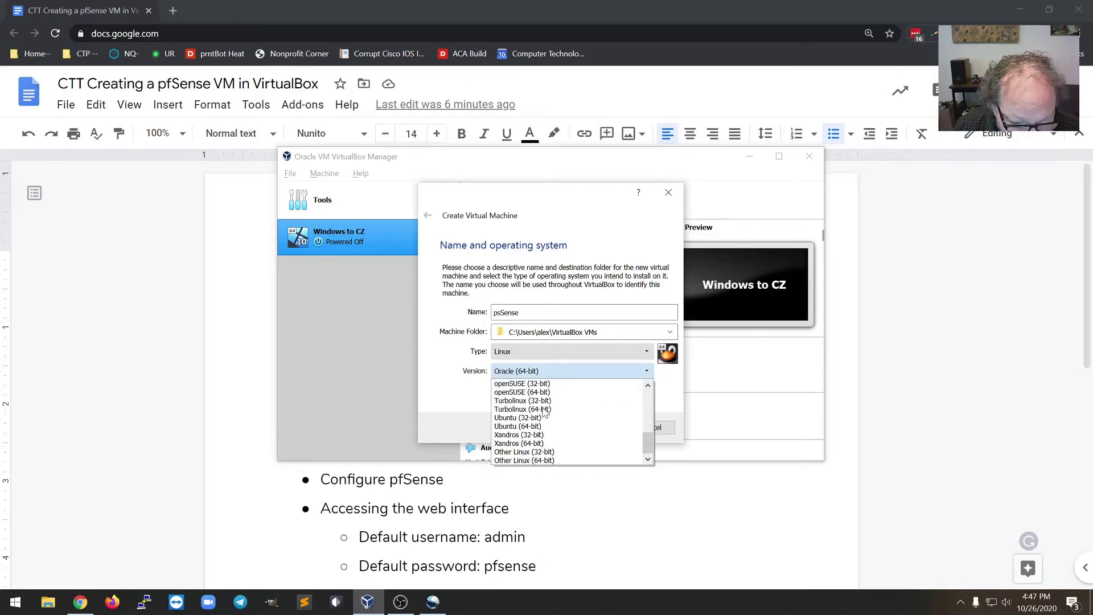
- Choose Other Linux (64-bit), give the VM 1024 MB of memory, and opt to create a new virtual hard disk
click(562, 460)
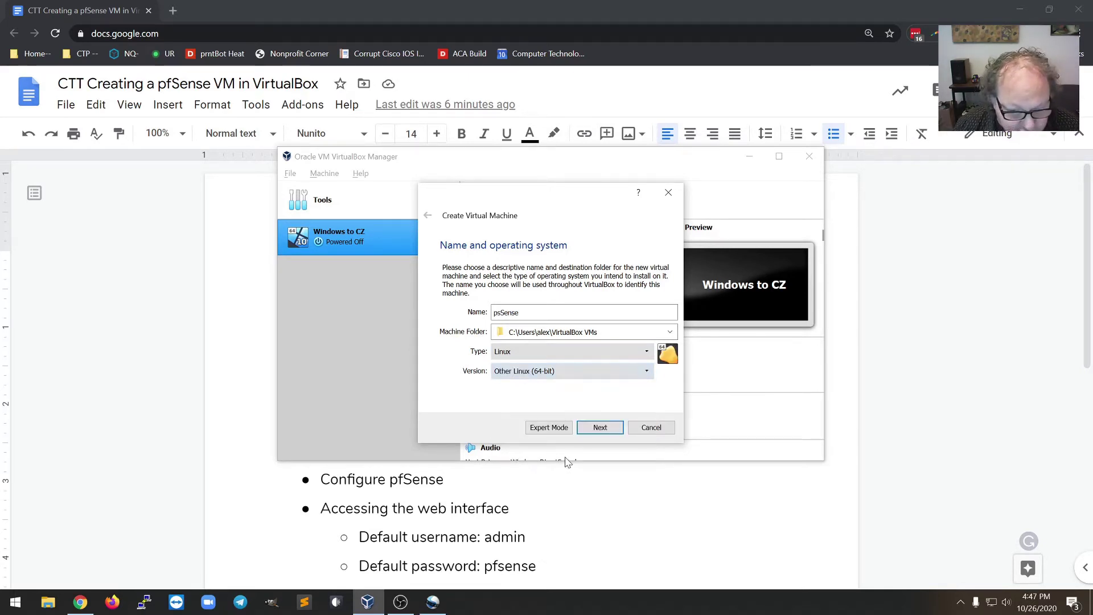
click(600, 428)
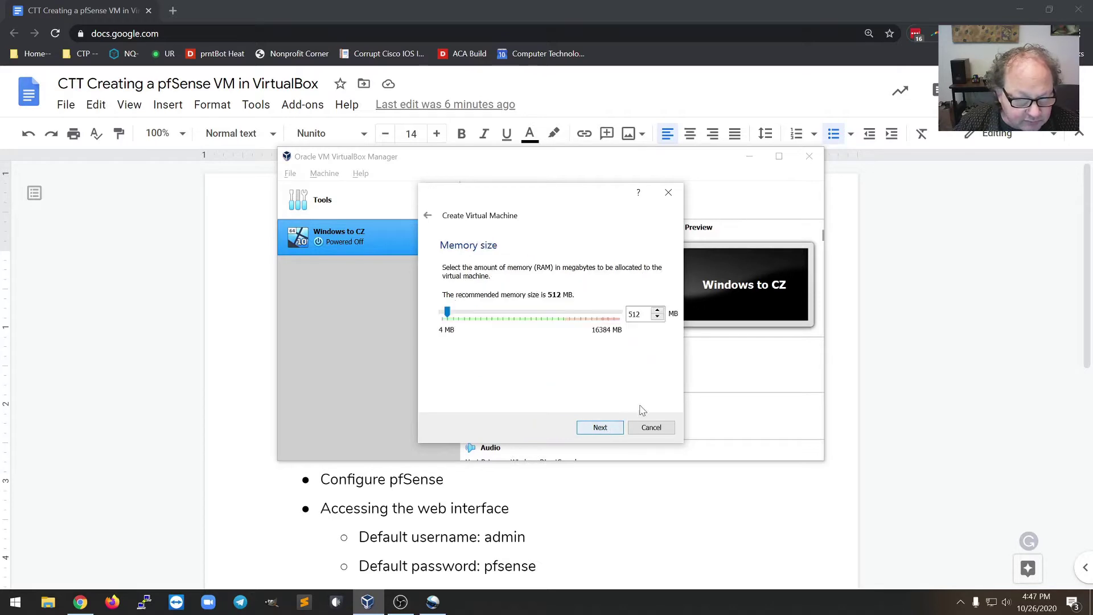
double_click(633, 314)
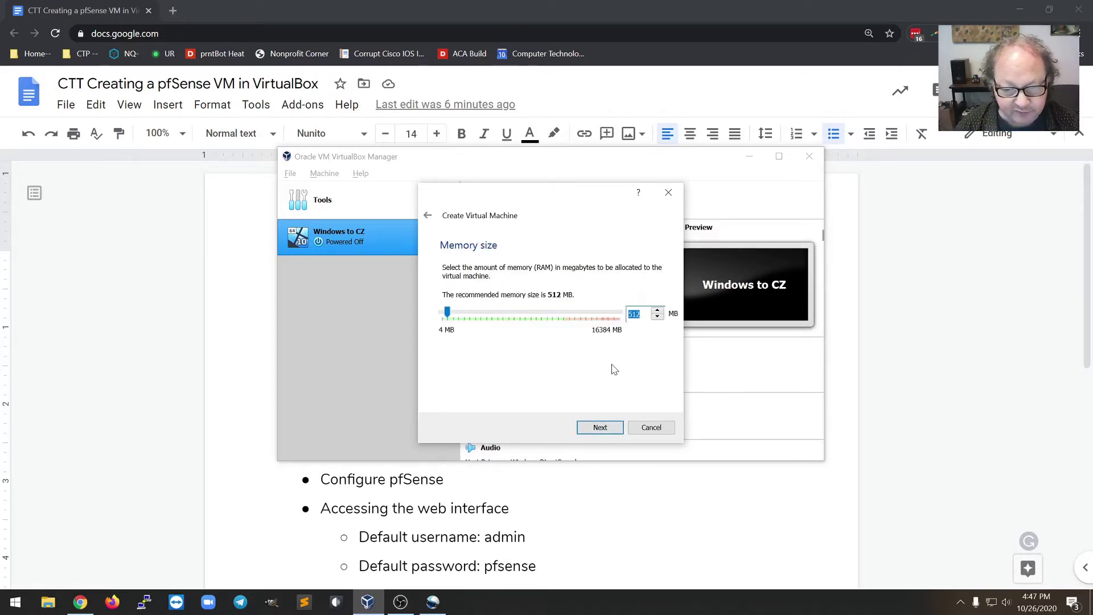
text(1024)
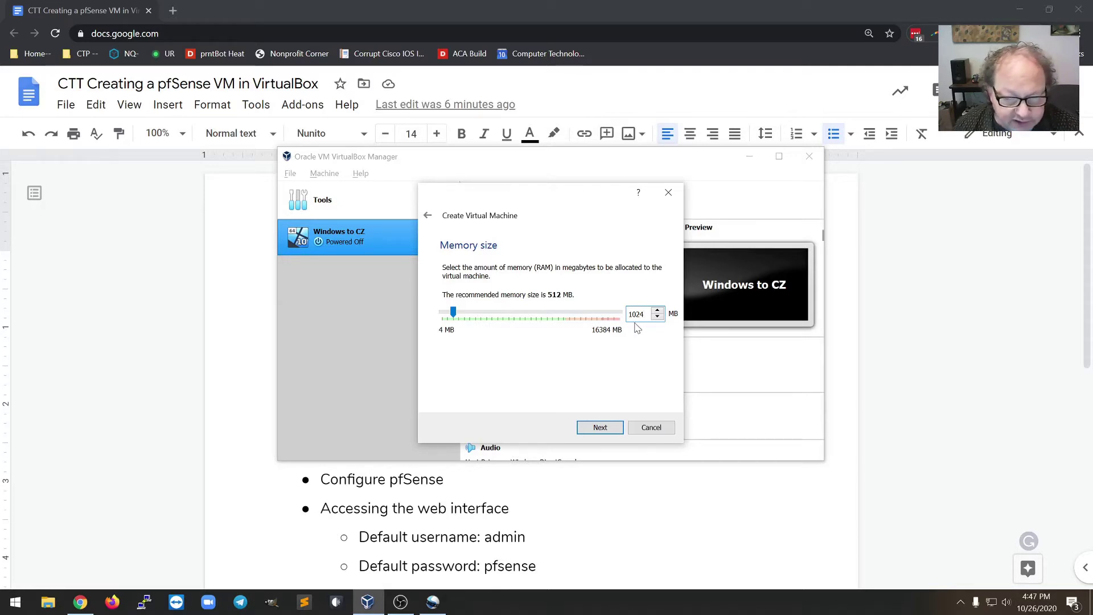
click(610, 427)
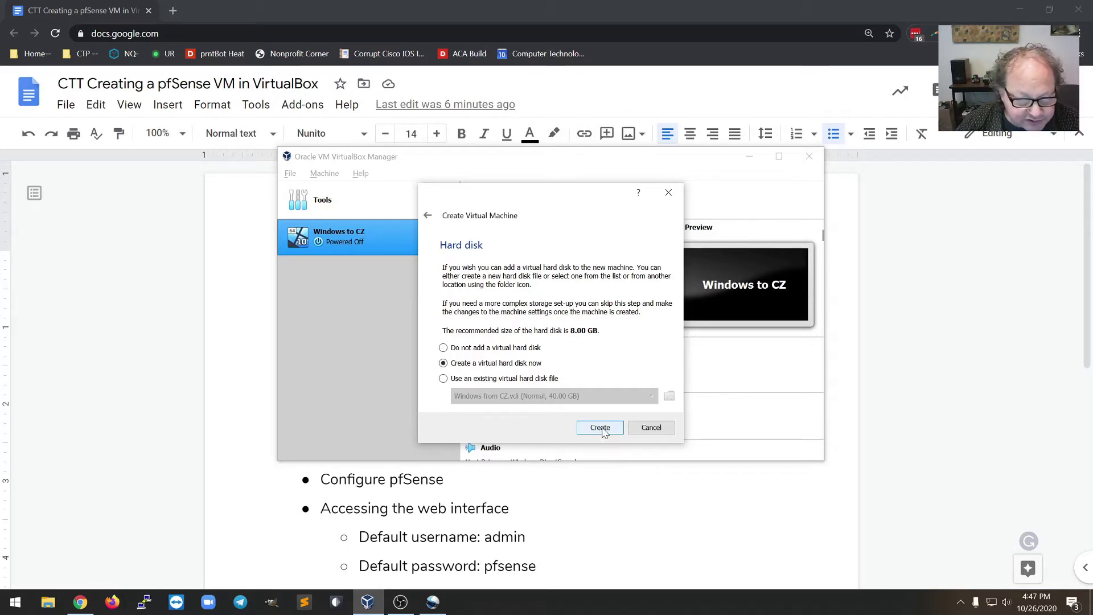
click(603, 431)
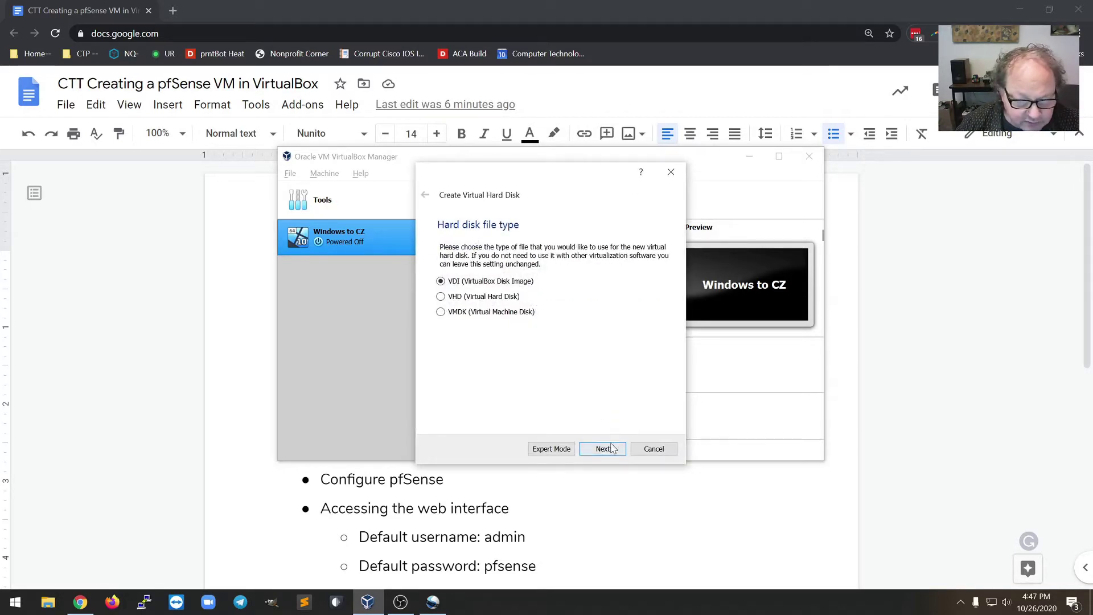
- Create a dynamically allocated 8.00 GB VDI disk to finish the psSense VM
click(615, 451)
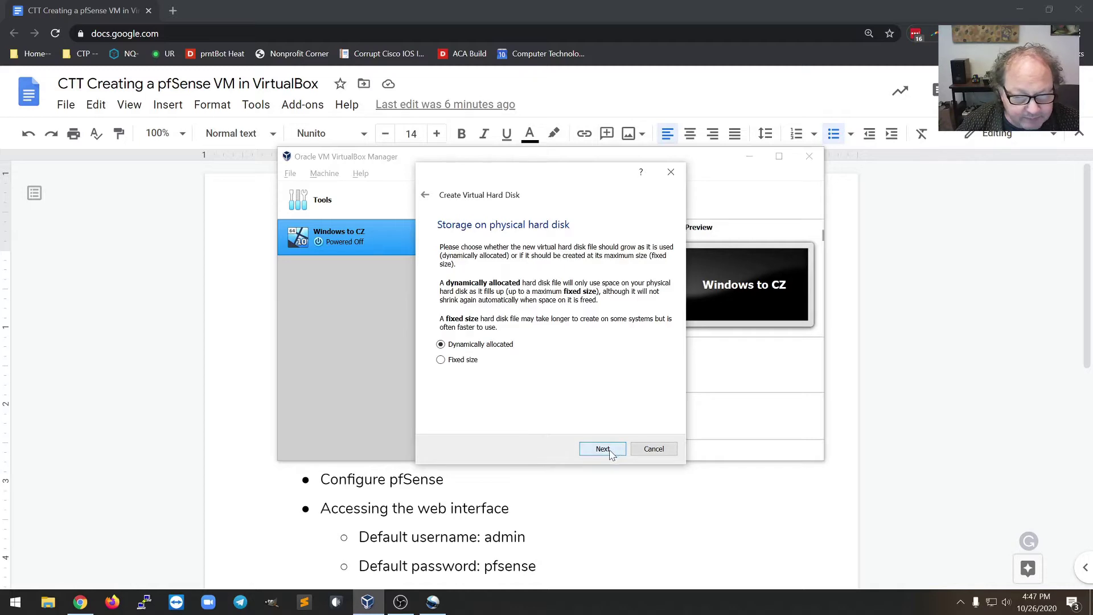
click(620, 451)
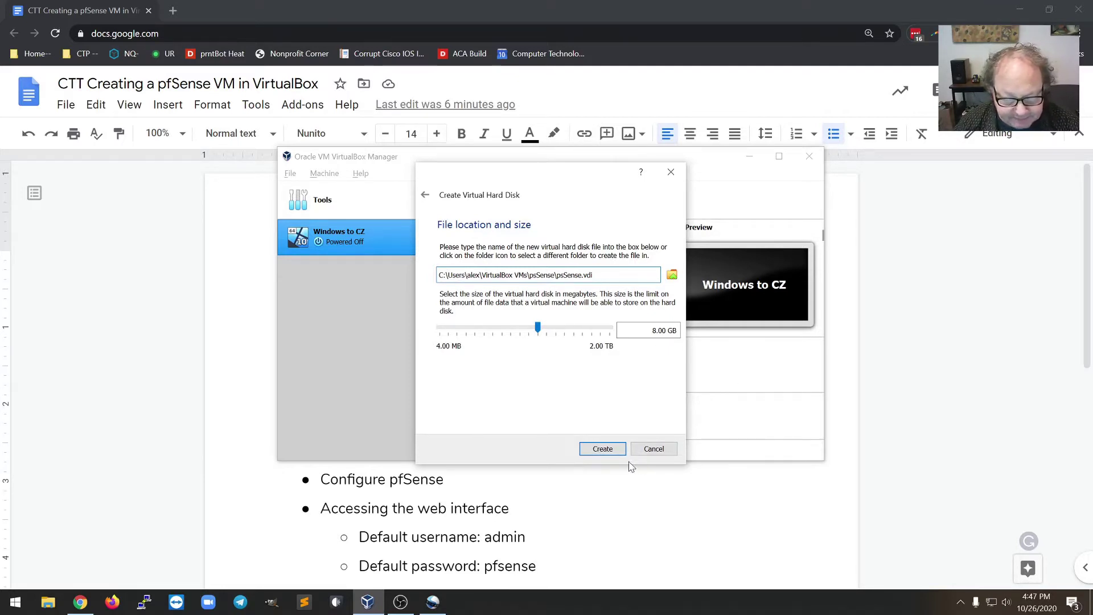
click(606, 451)
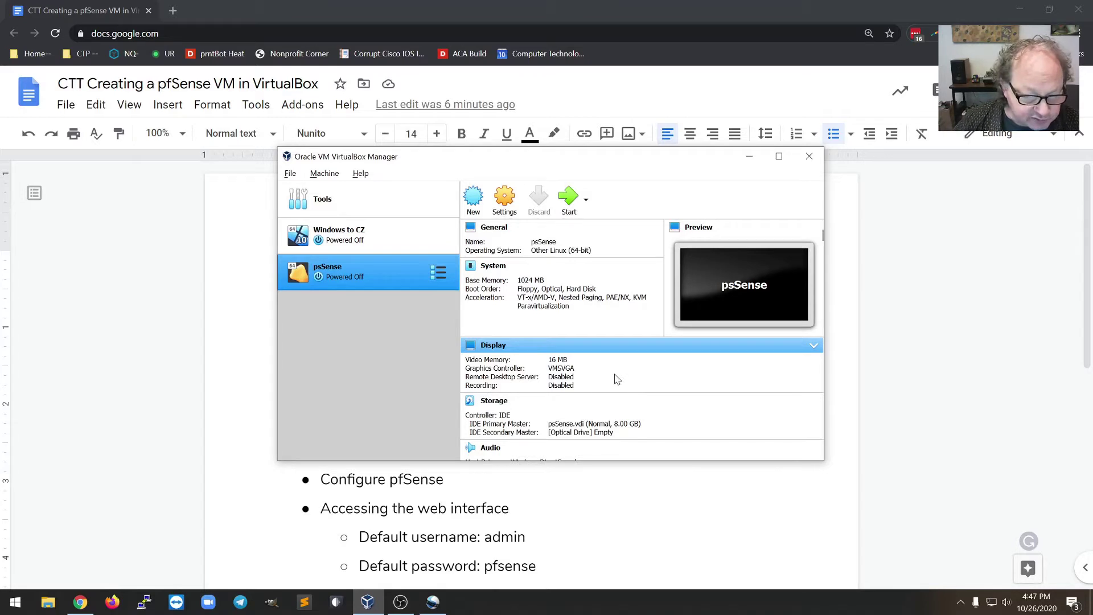
- In psSense's network settings, enable Adapter 2 and attach it to Internal Network
click(506, 210)
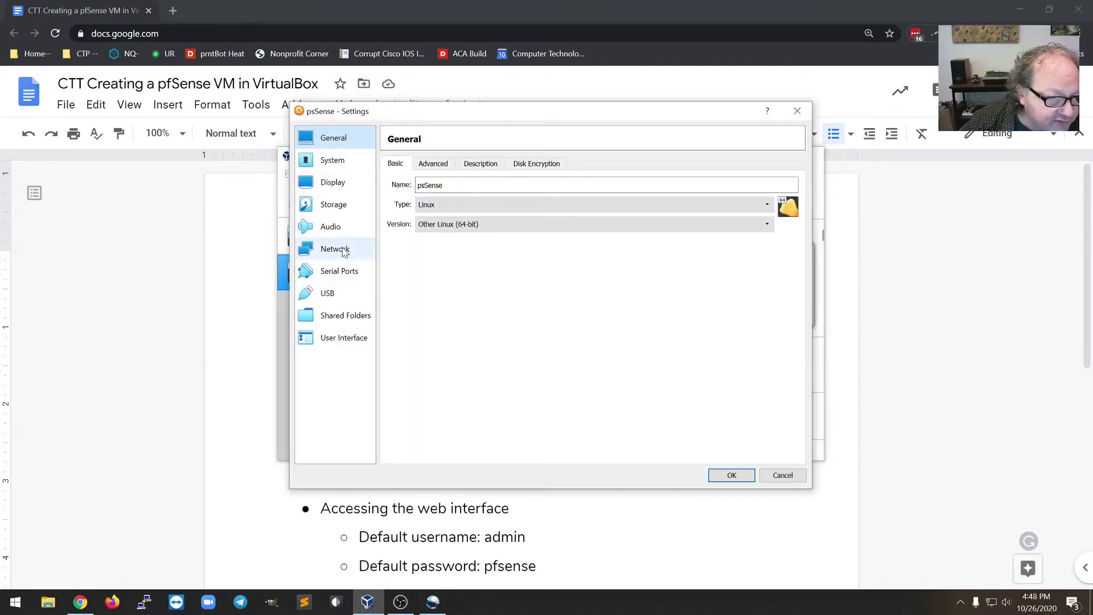
click(344, 251)
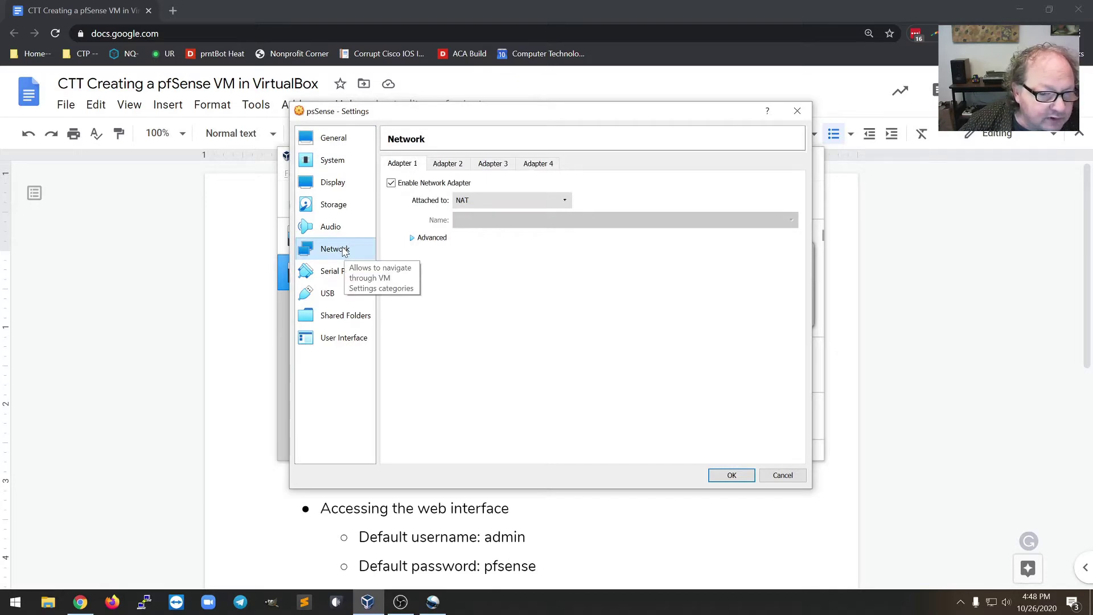
click(451, 168)
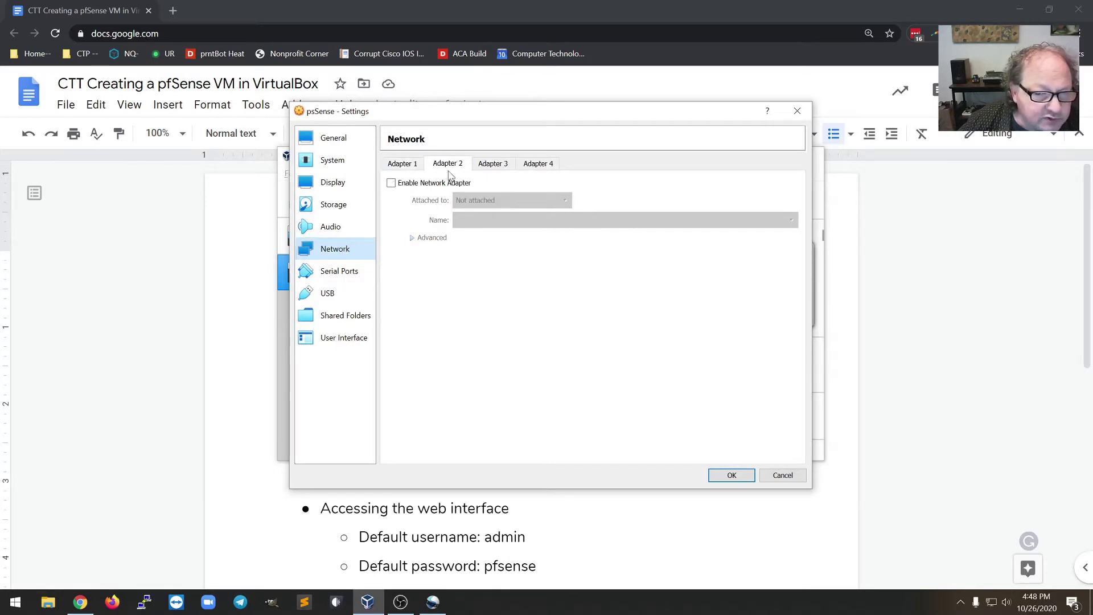
click(391, 183)
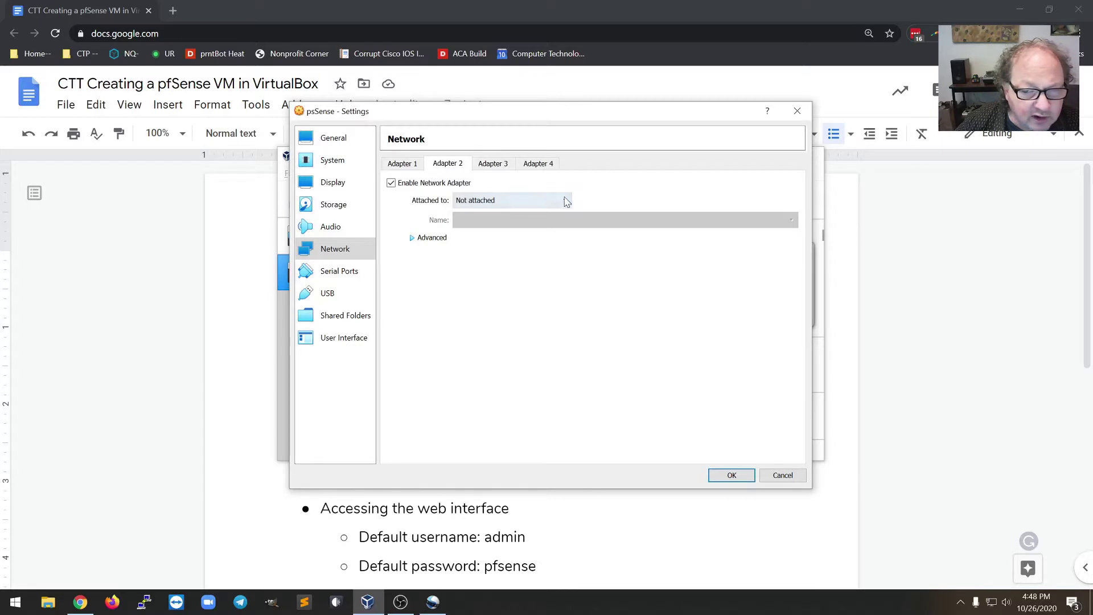
click(567, 201)
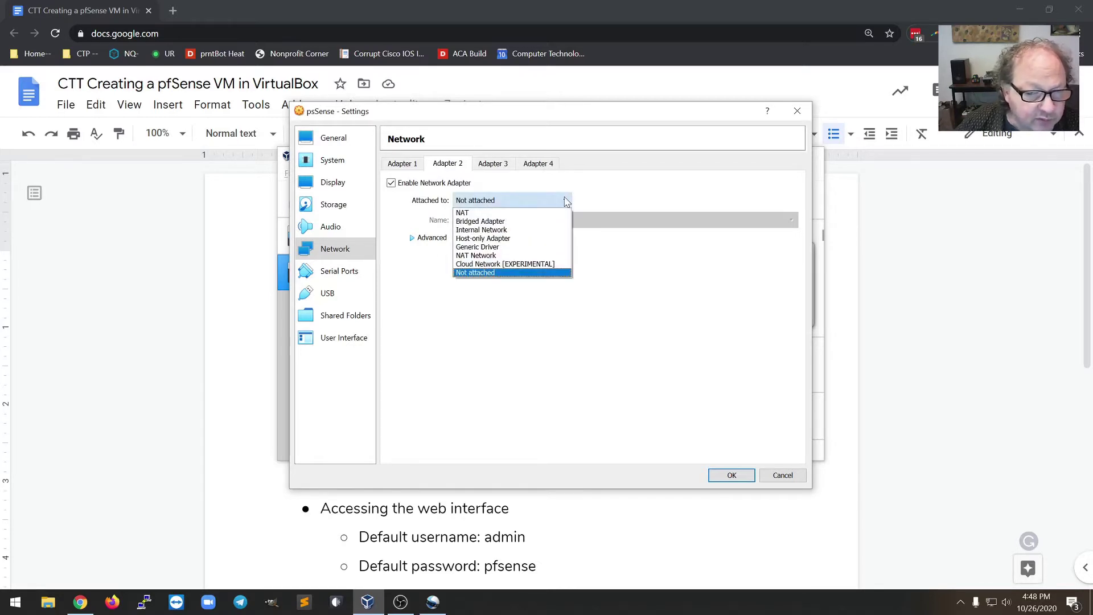
click(520, 231)
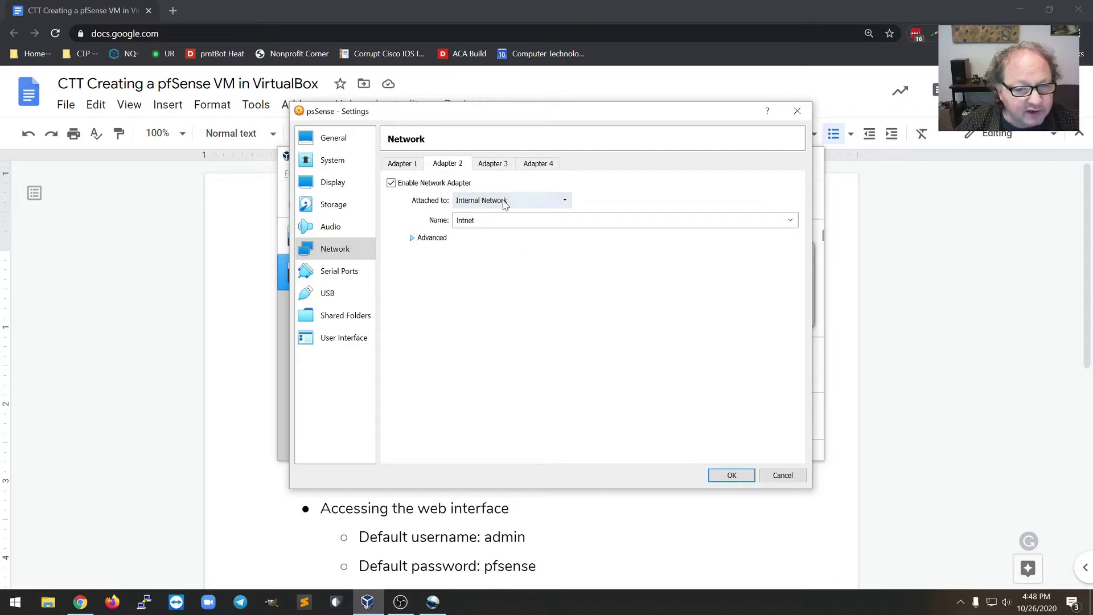
- Check that Adapter 1 stays attached to NAT
click(397, 164)
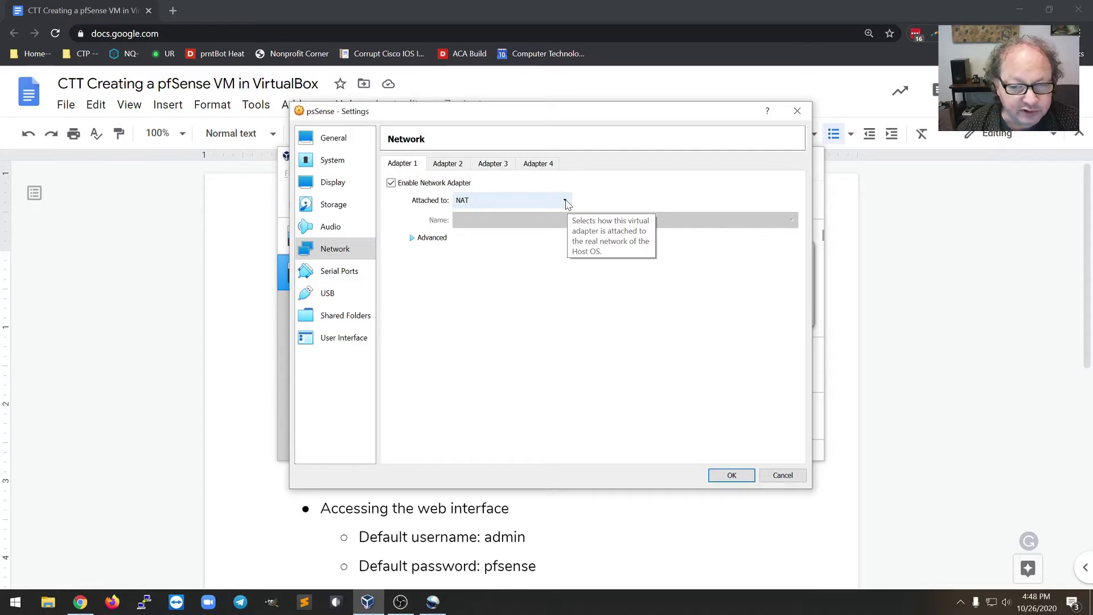
click(567, 204)
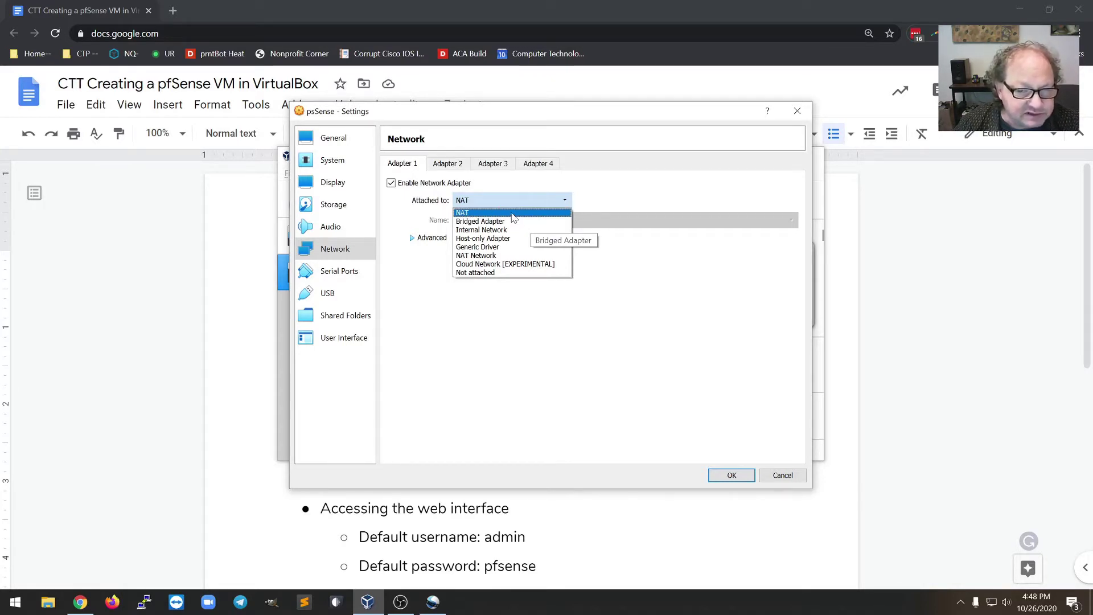
key(Escape)
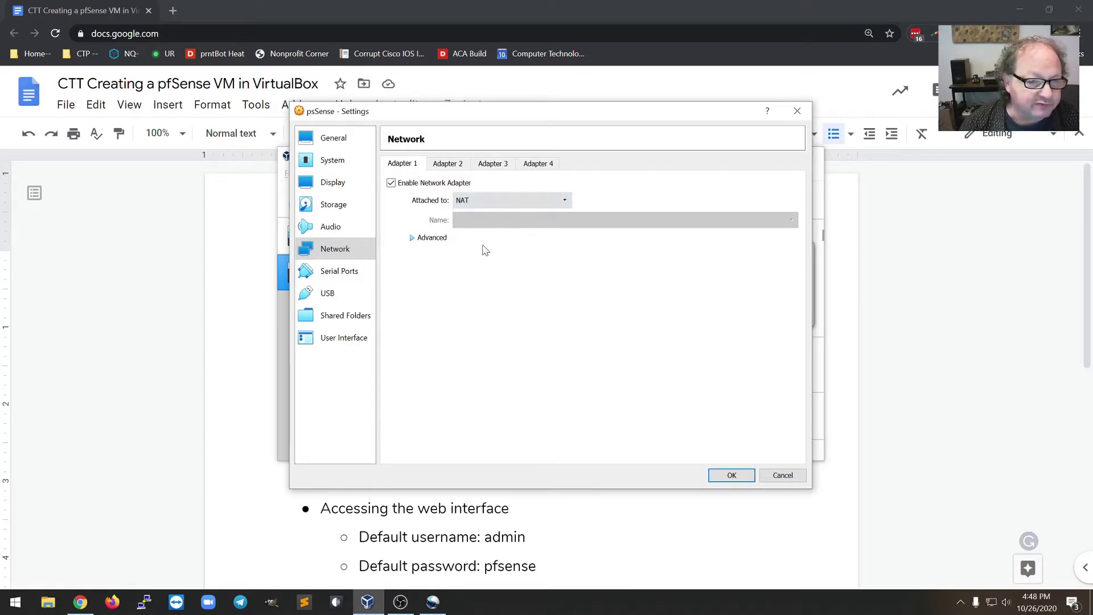
- Read the MAC addresses of Adapter 2 and Adapter 1 under Advanced, then go to Storage
click(415, 238)
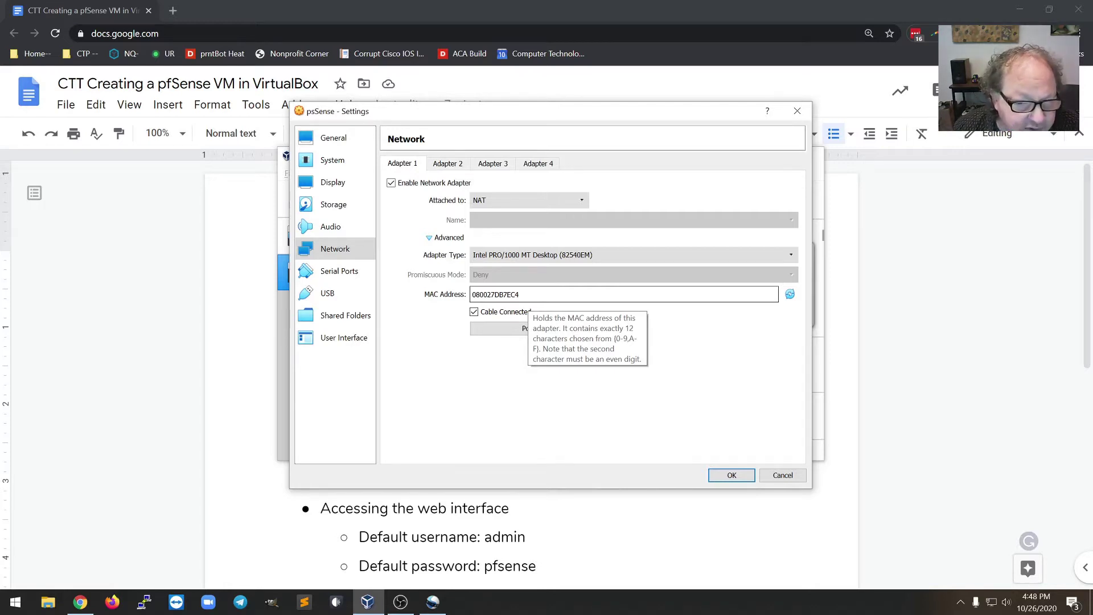
click(448, 163)
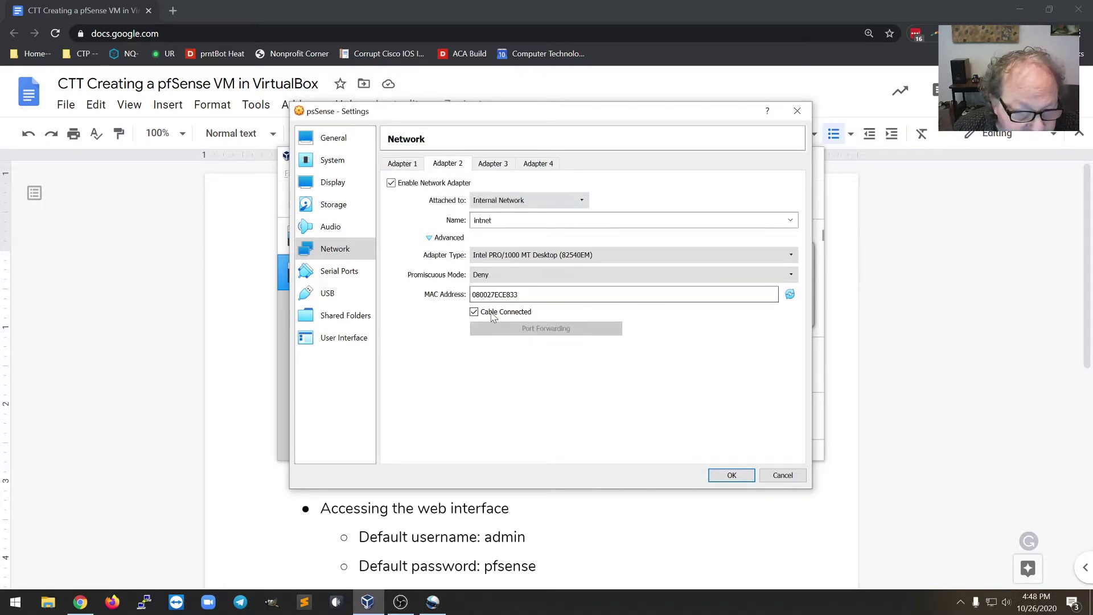
drag(511, 295, 516, 294)
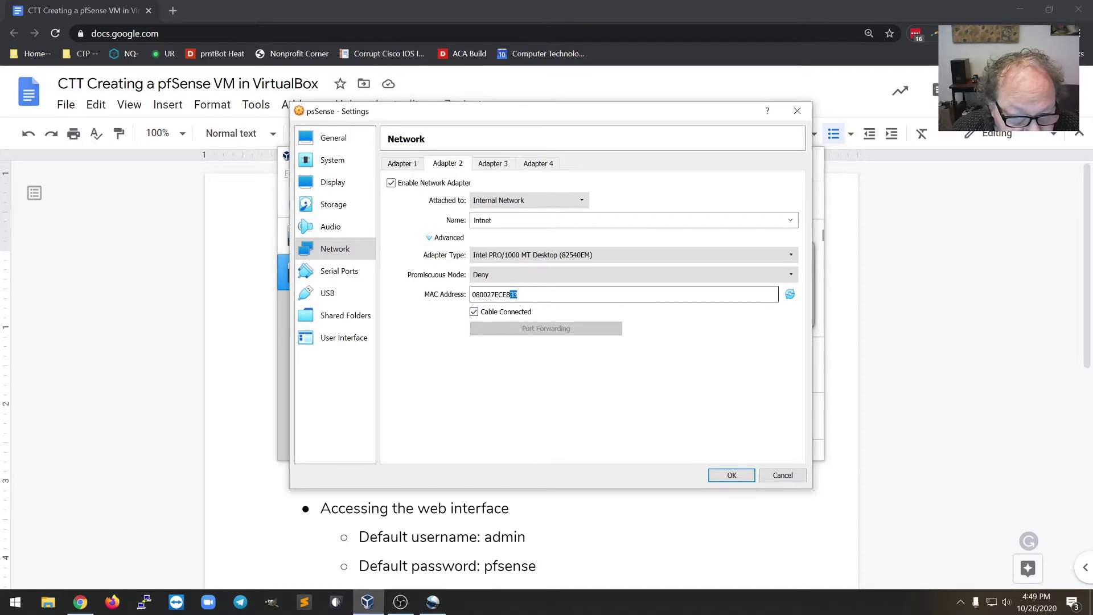
click(402, 164)
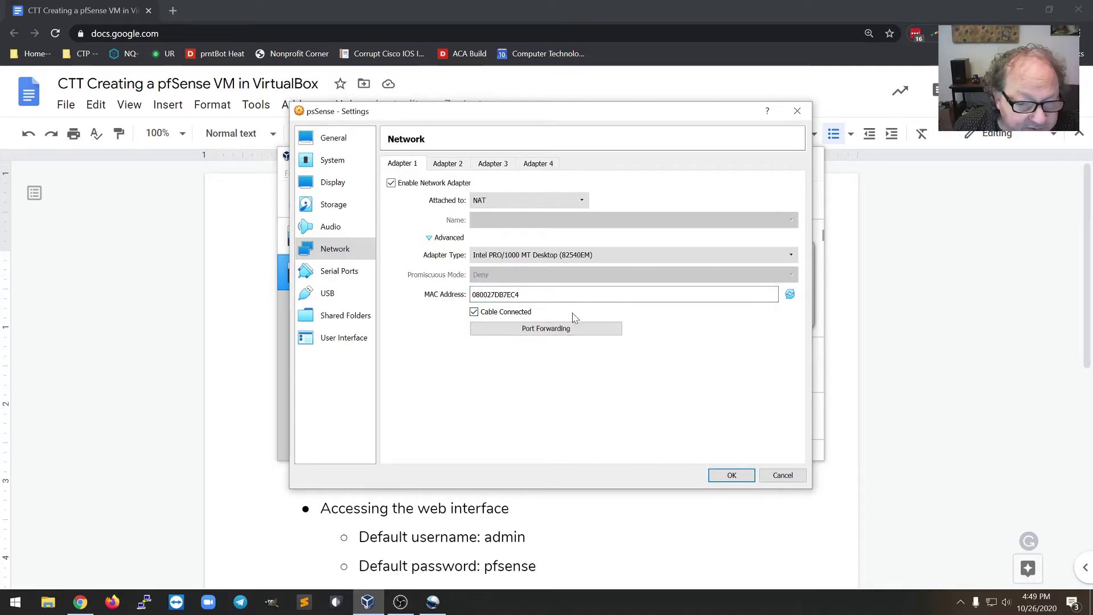
drag(511, 295, 520, 294)
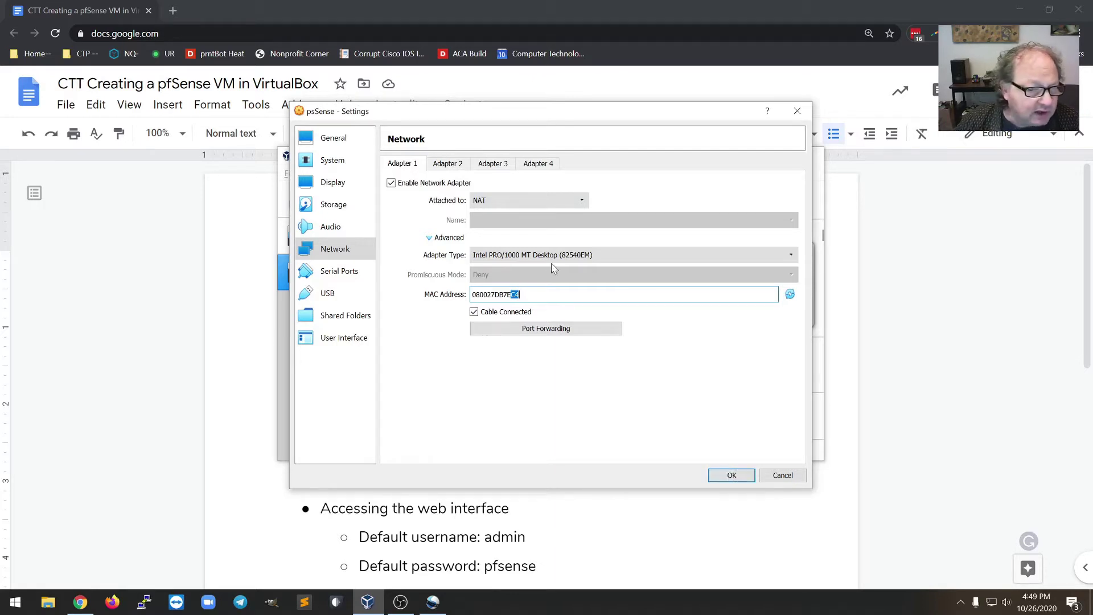
click(342, 207)
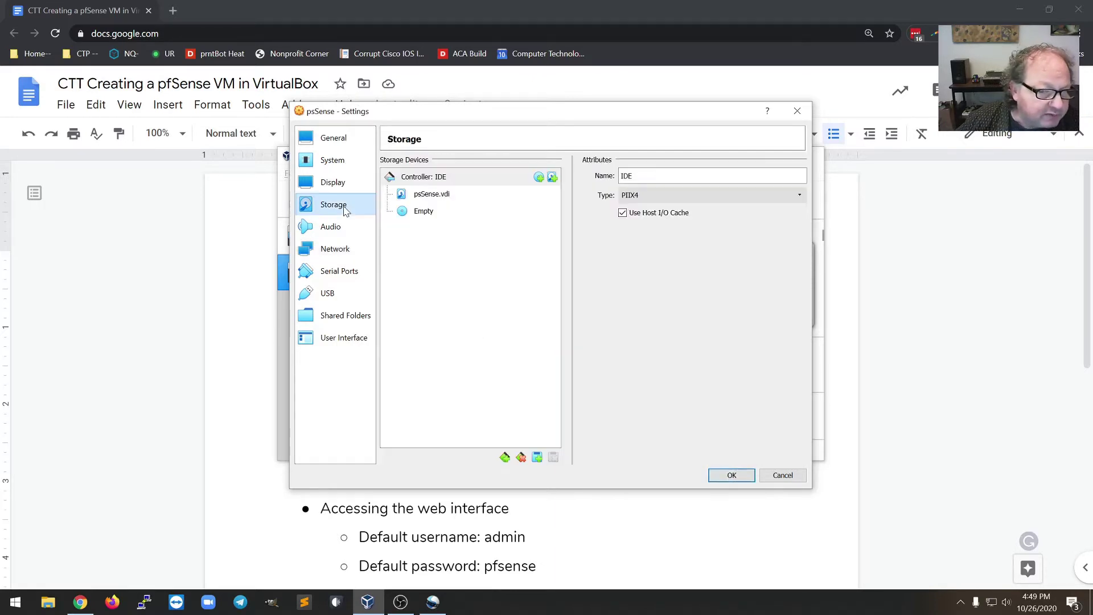
- Load pfSense-CE-2.4.5-RELEASE-amd64.iso into the optical drive, save the settings, and start psSense
click(427, 217)
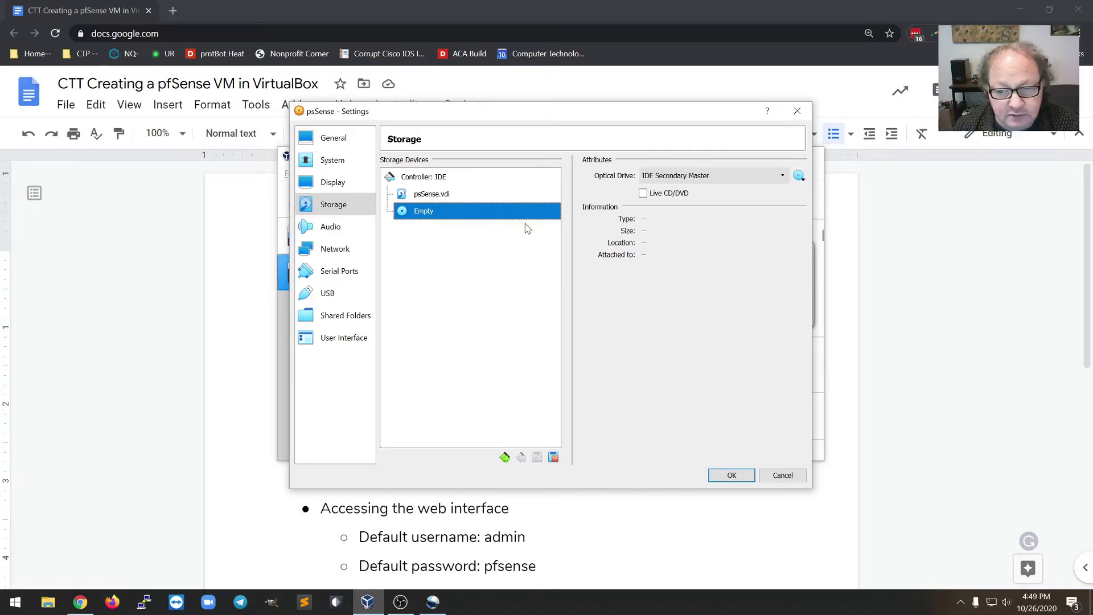
click(799, 177)
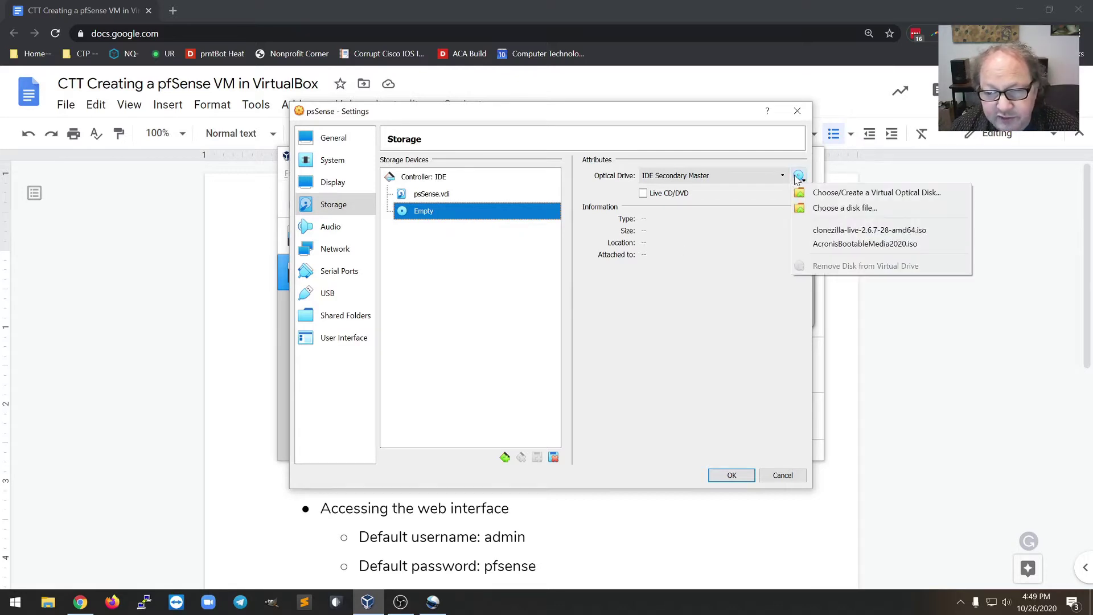
click(897, 208)
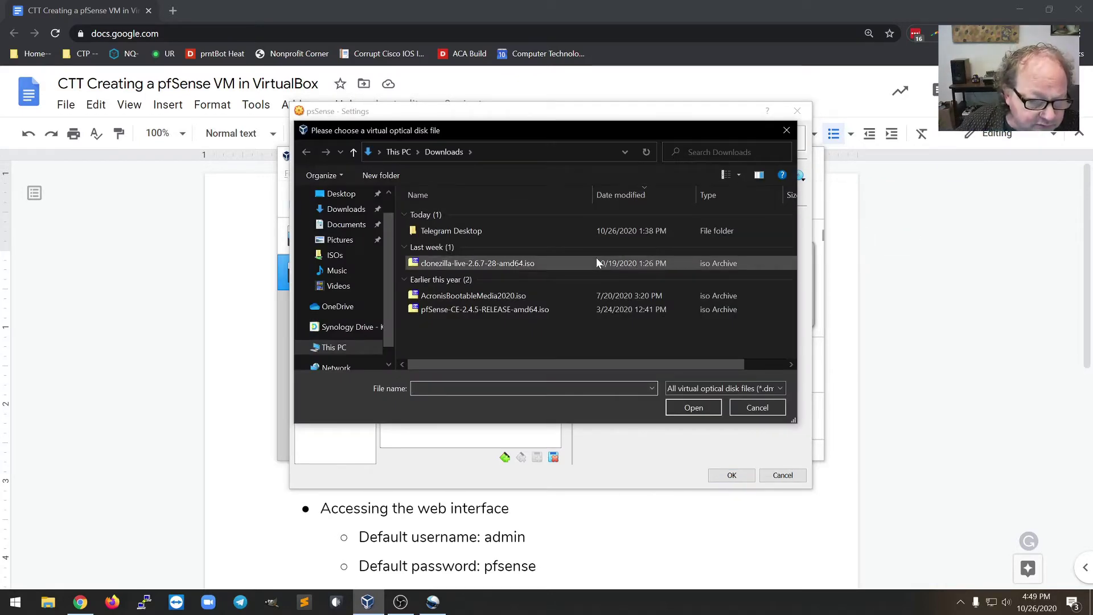
click(466, 312)
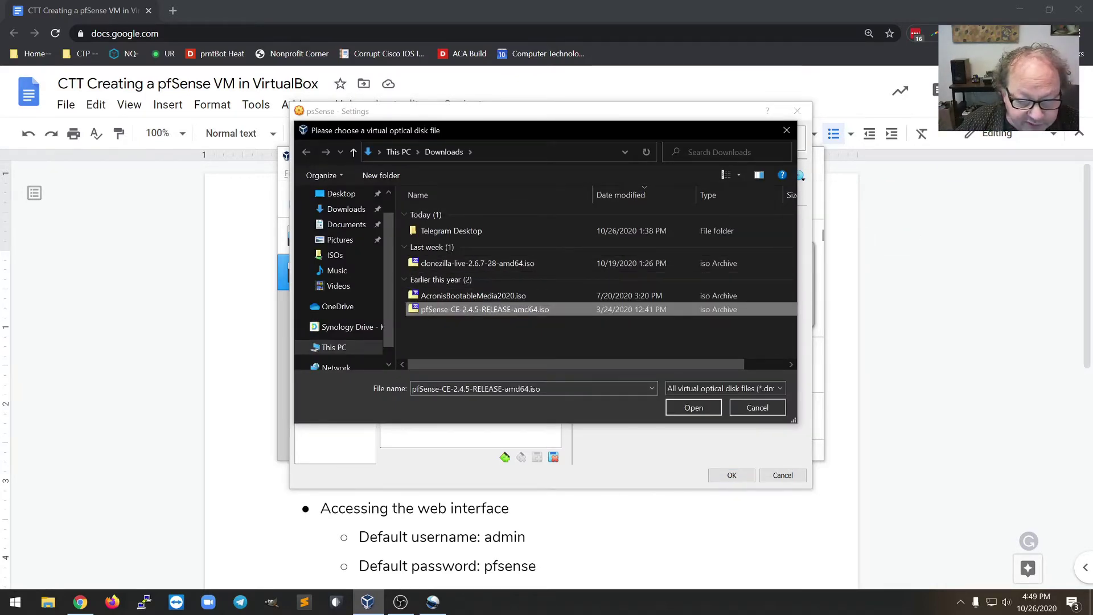
click(694, 410)
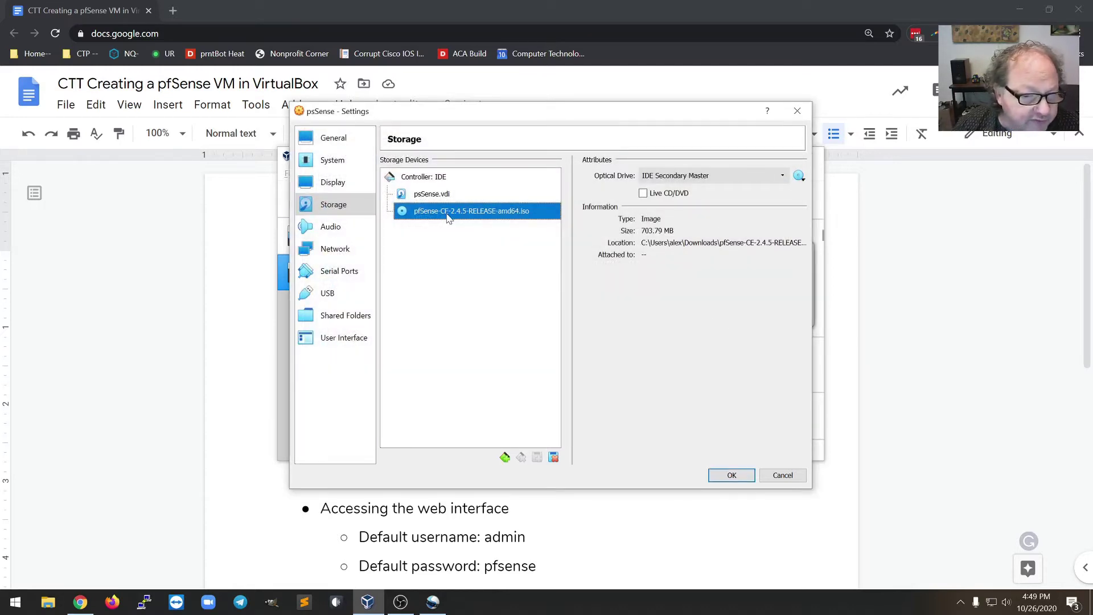
click(734, 477)
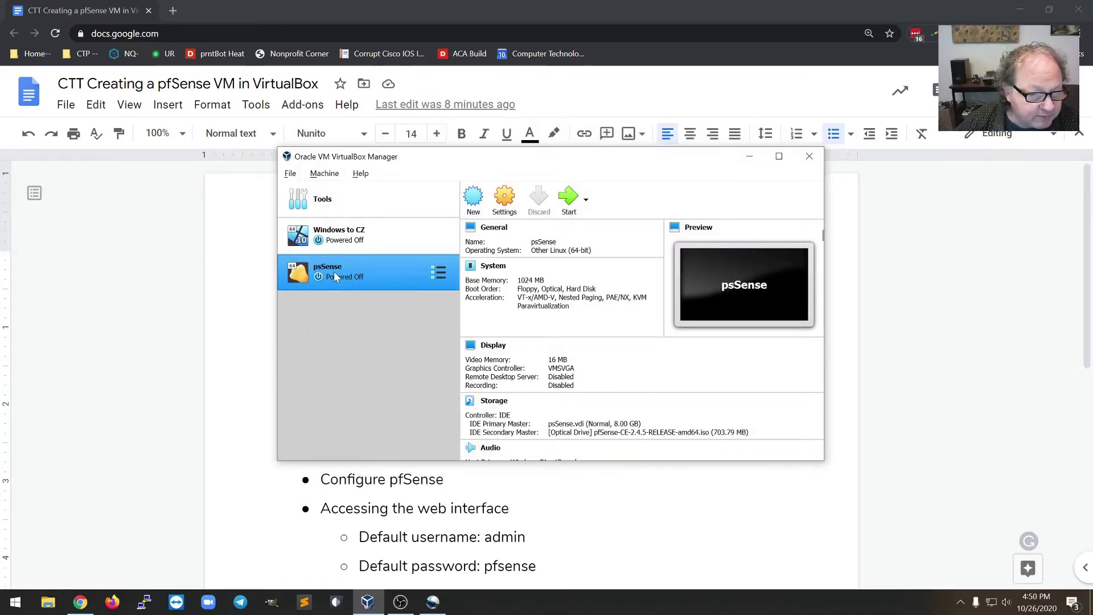
click(569, 202)
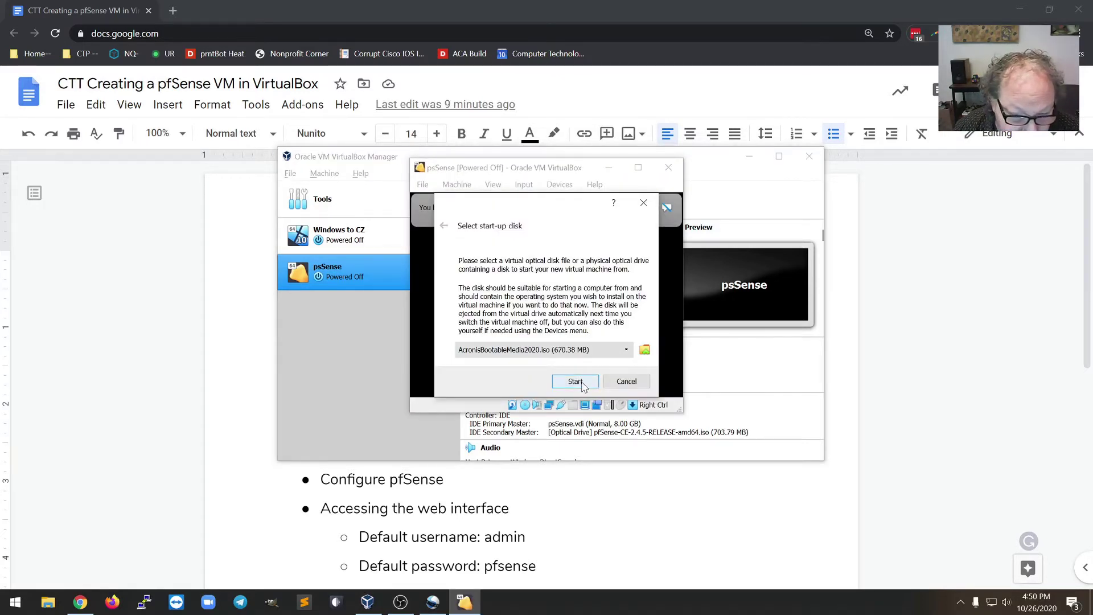
- Boot psSense from the pfSense ISO start-up disk and dismiss the keyboard capture notice
click(537, 353)
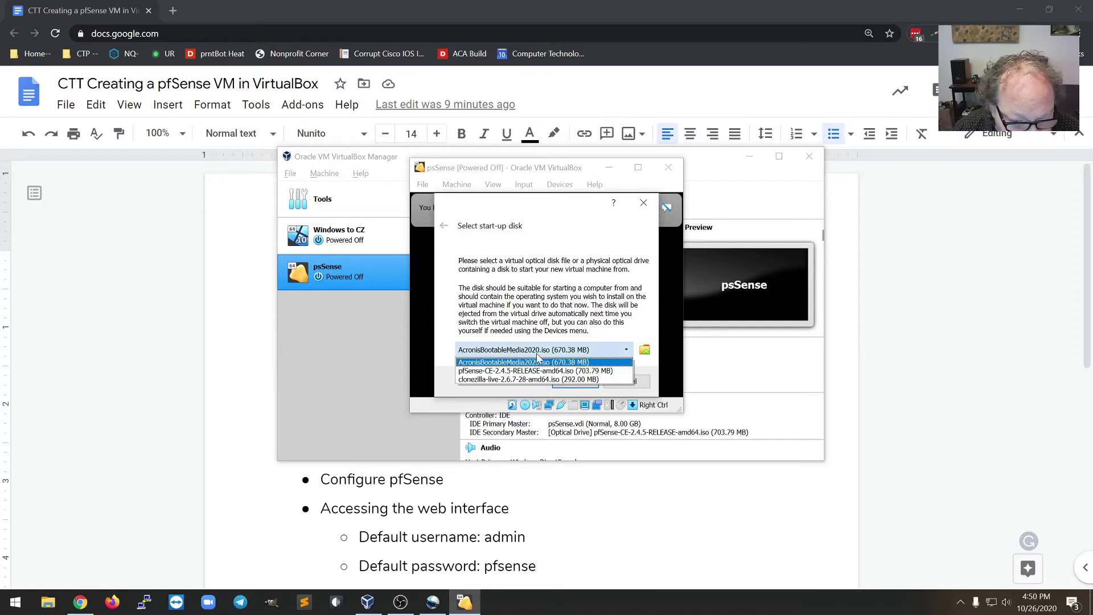
click(538, 371)
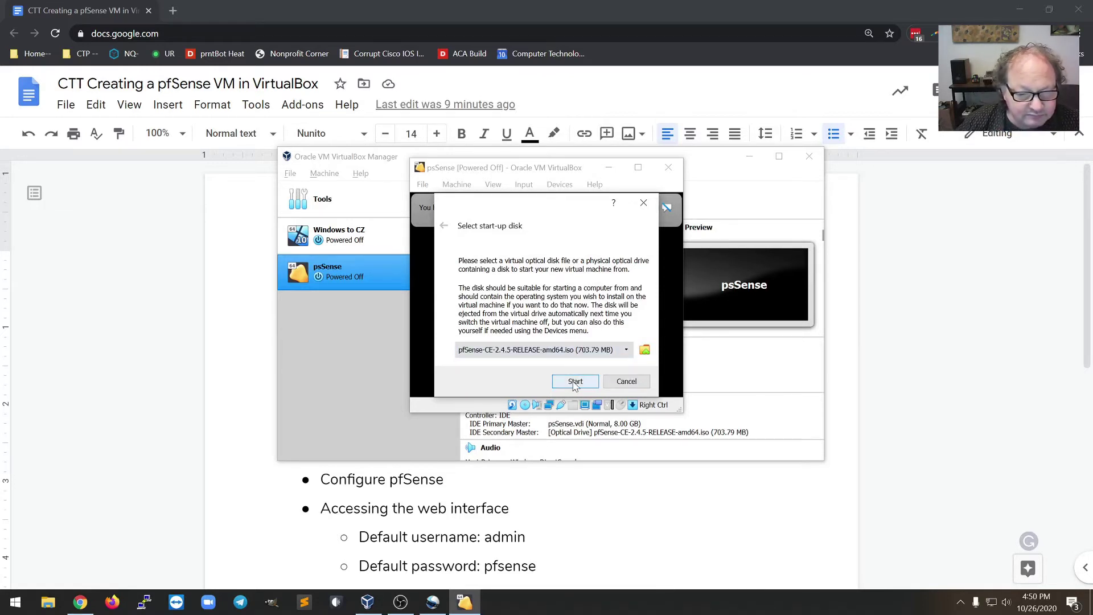
click(574, 382)
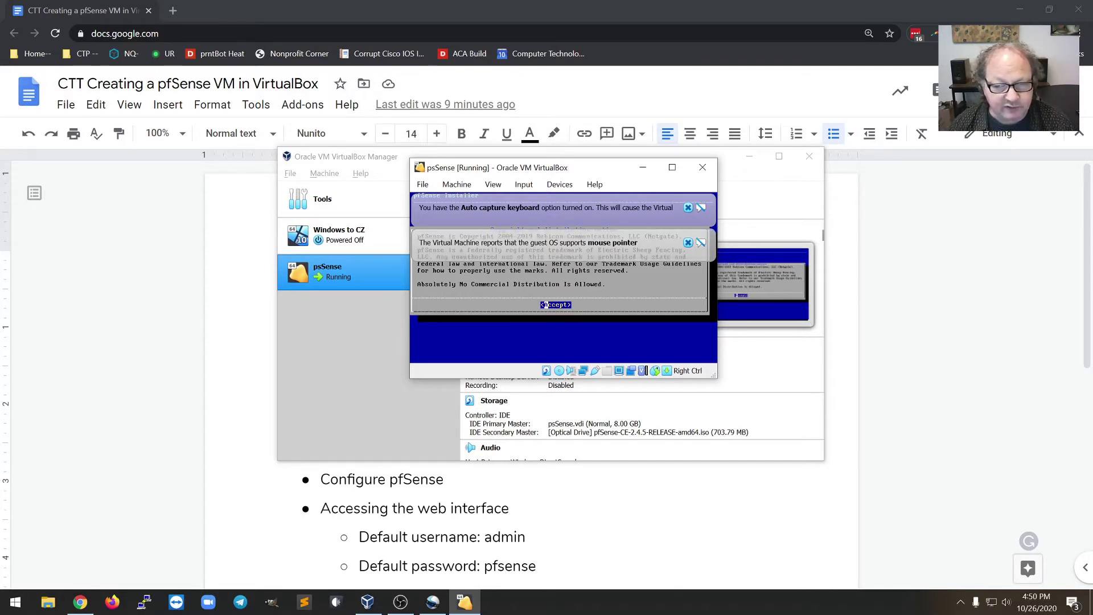
click(688, 208)
- Dismiss the mouse notice, move and enlarge the VM window, and switch it to Scaled Mode
click(688, 207)
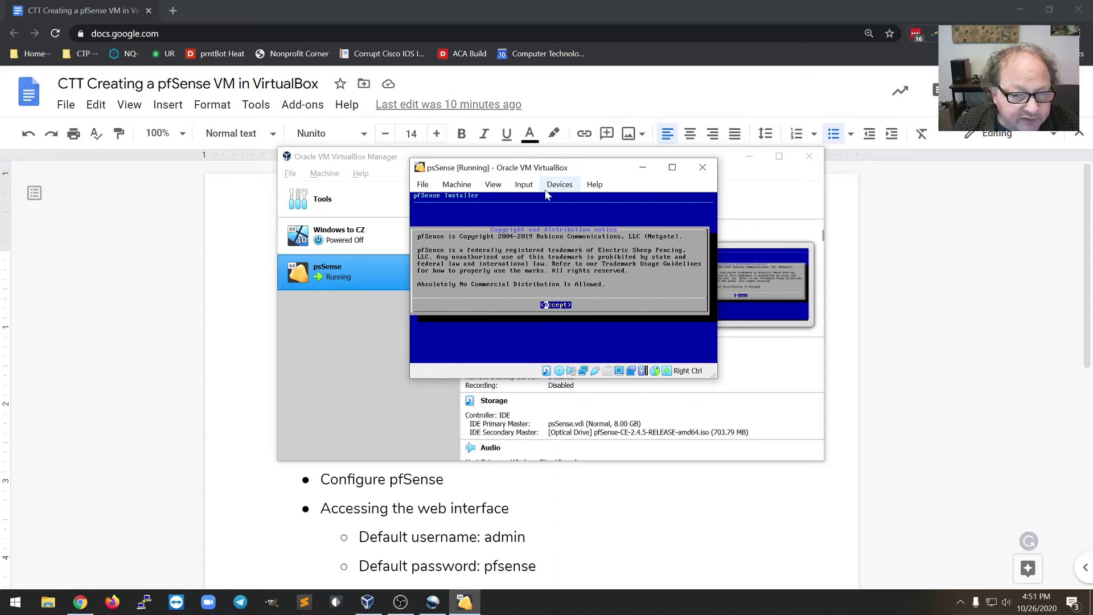
drag(531, 170, 434, 104)
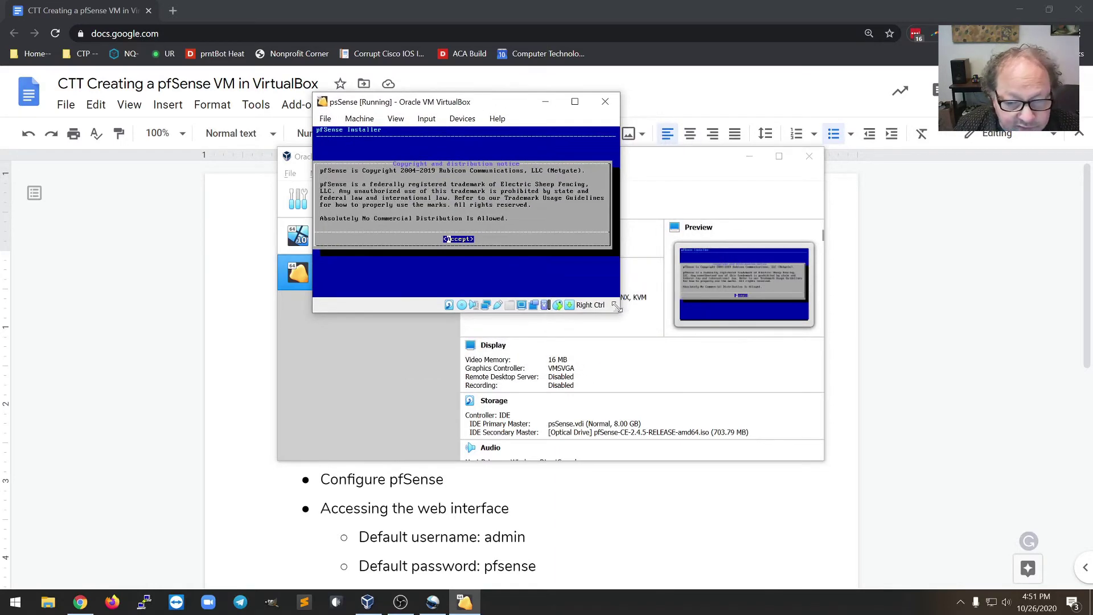
drag(615, 306, 838, 472)
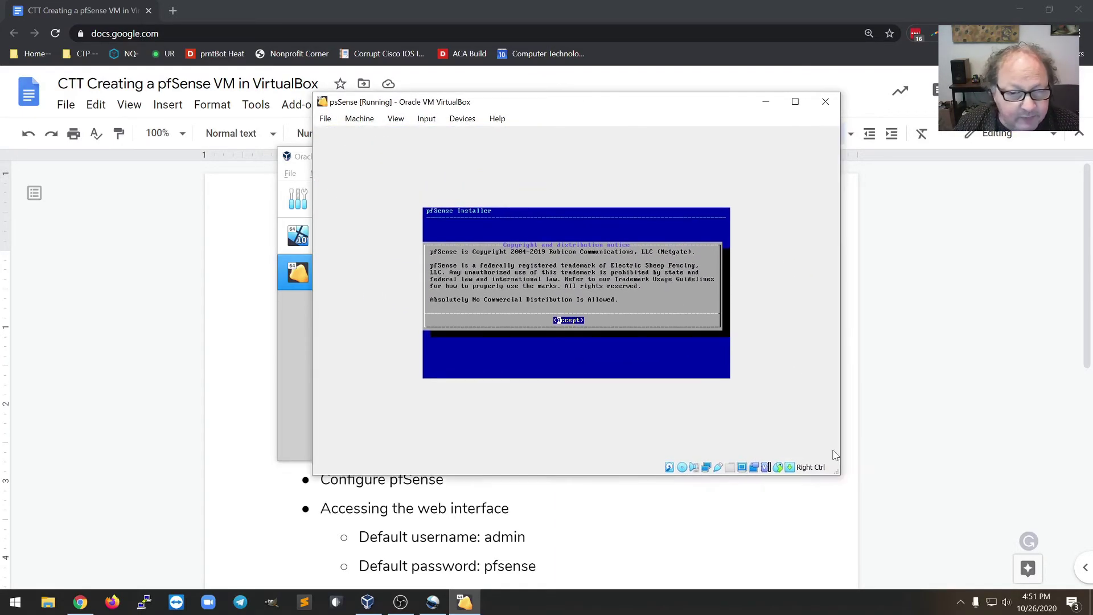
click(396, 118)
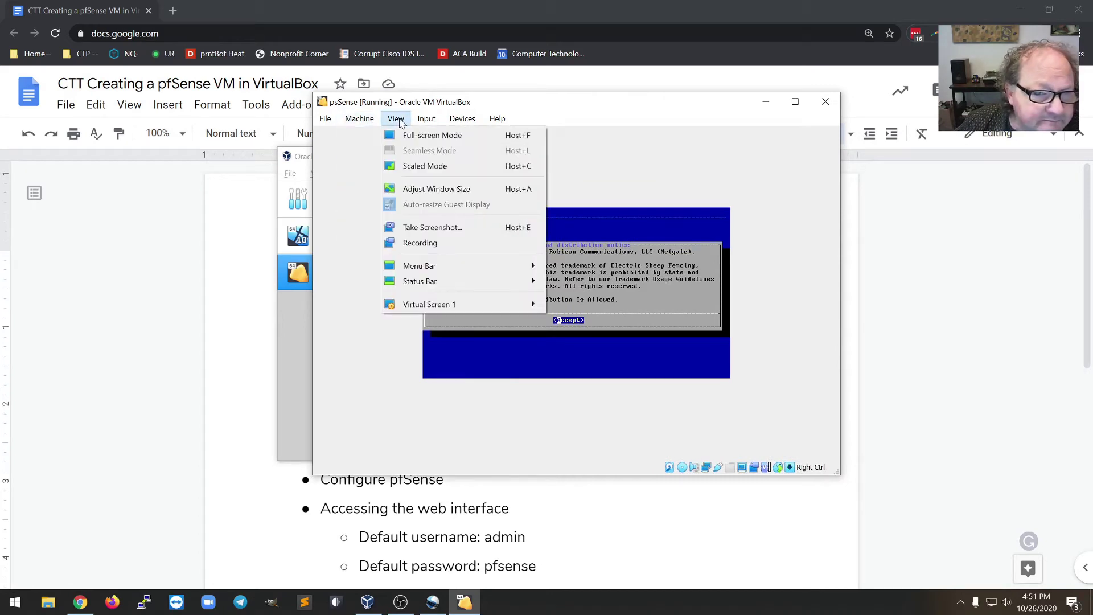
click(430, 167)
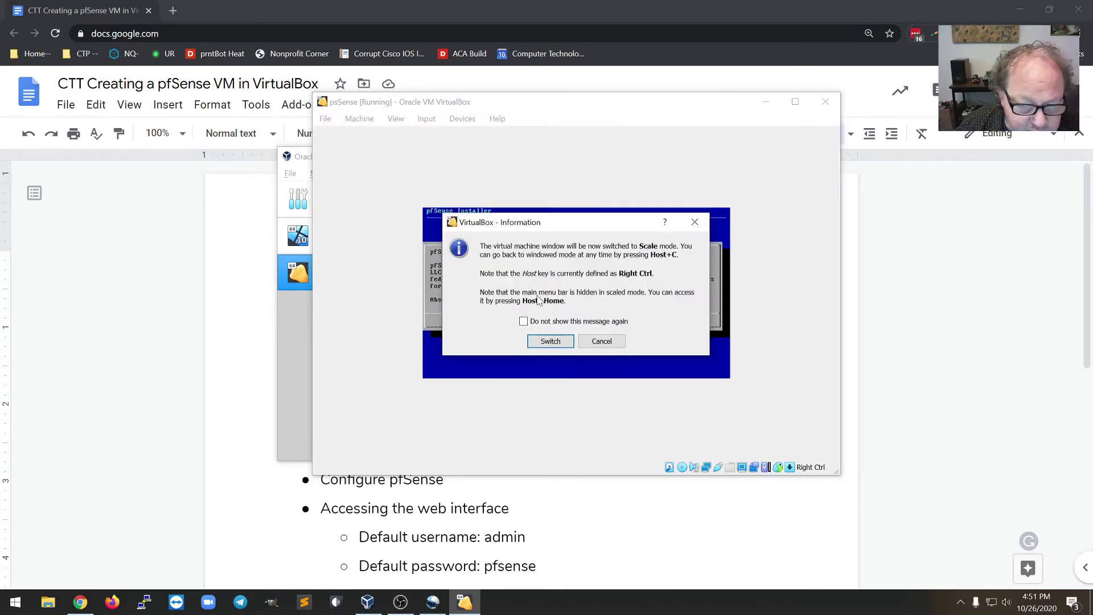
click(550, 347)
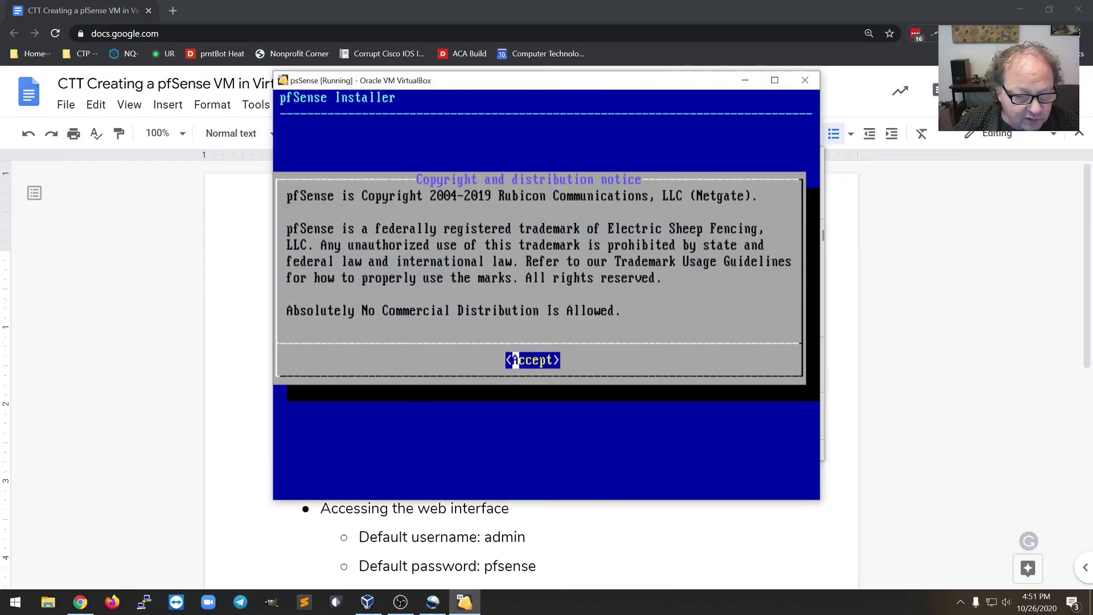
- Accept the notice, install with the default keymap and Auto (UFS) partitioning, declining the shell
key(Return)
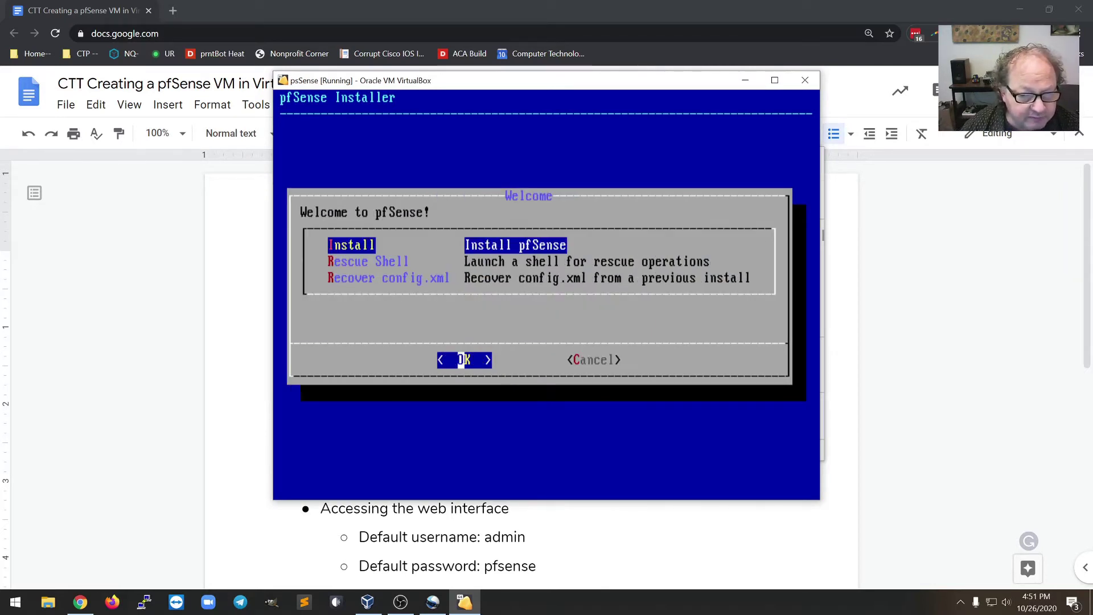
key(Return)
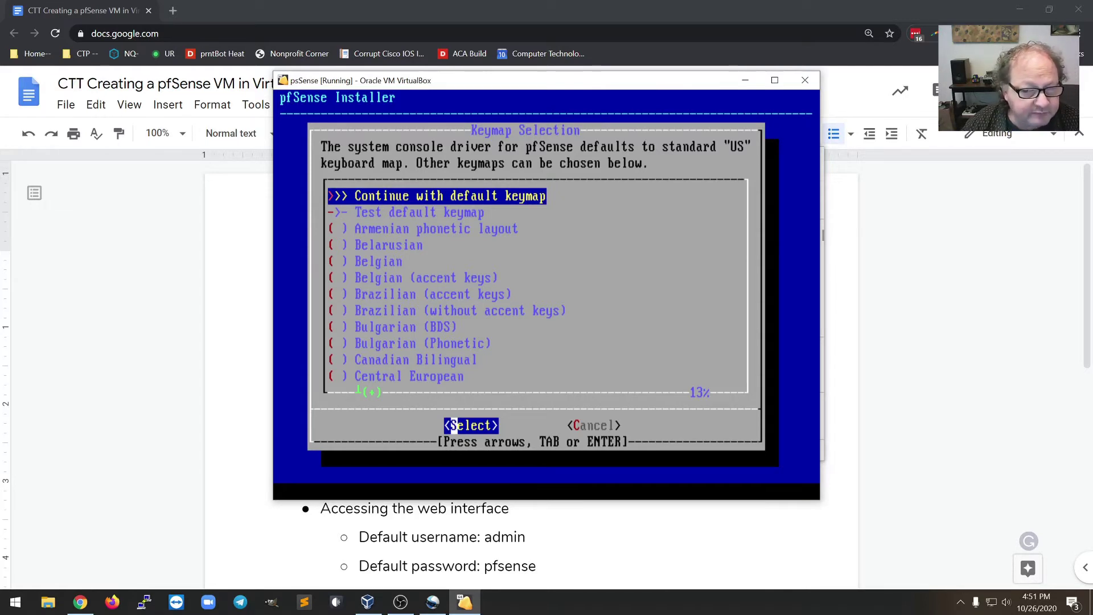
key(Return)
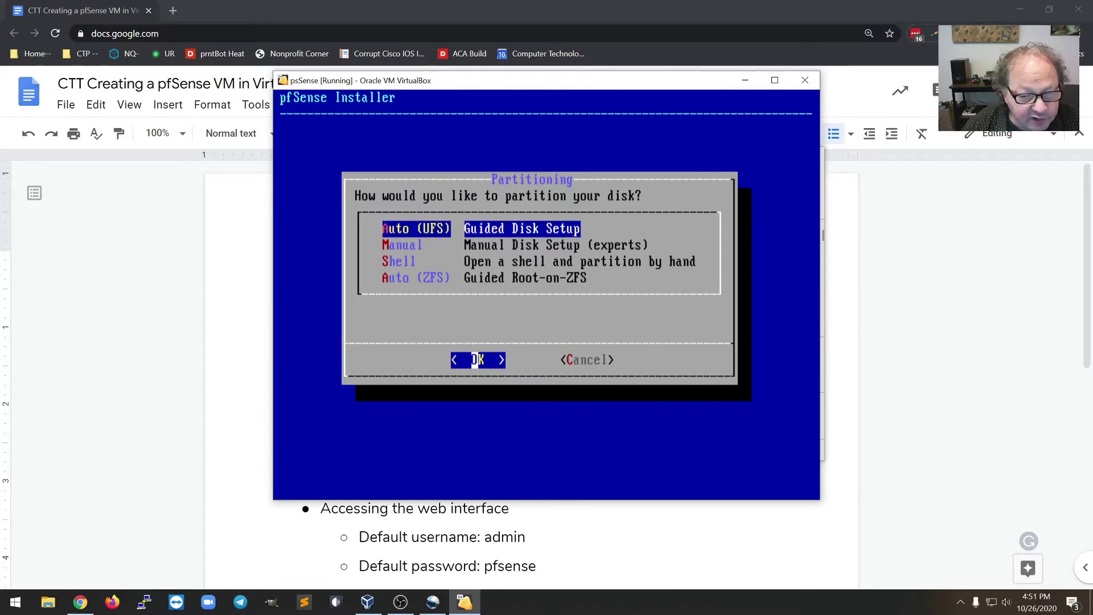
key(Return)
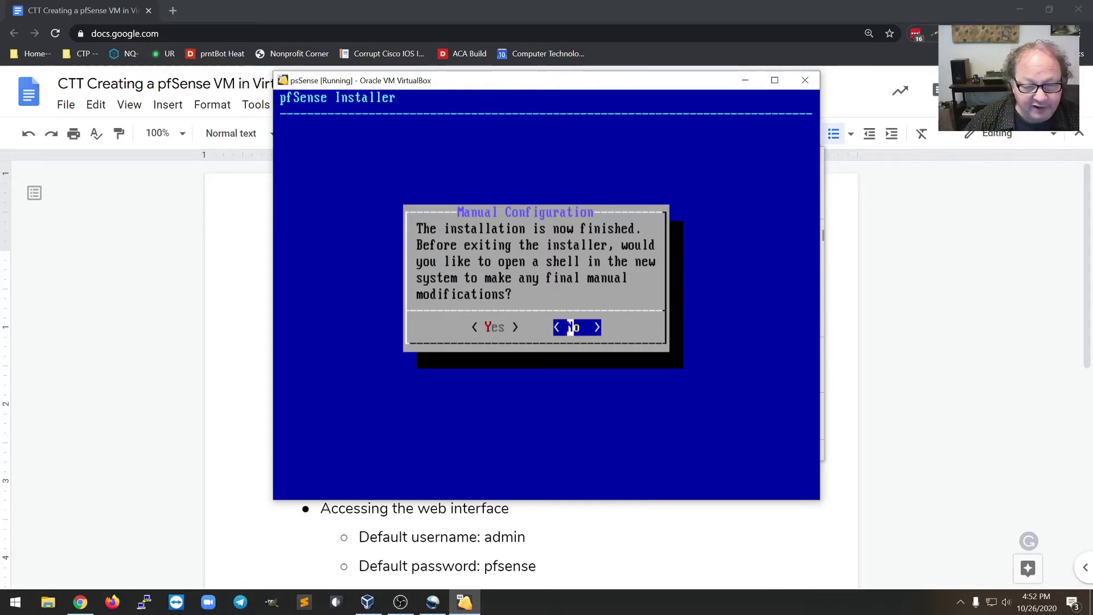
key(Return)
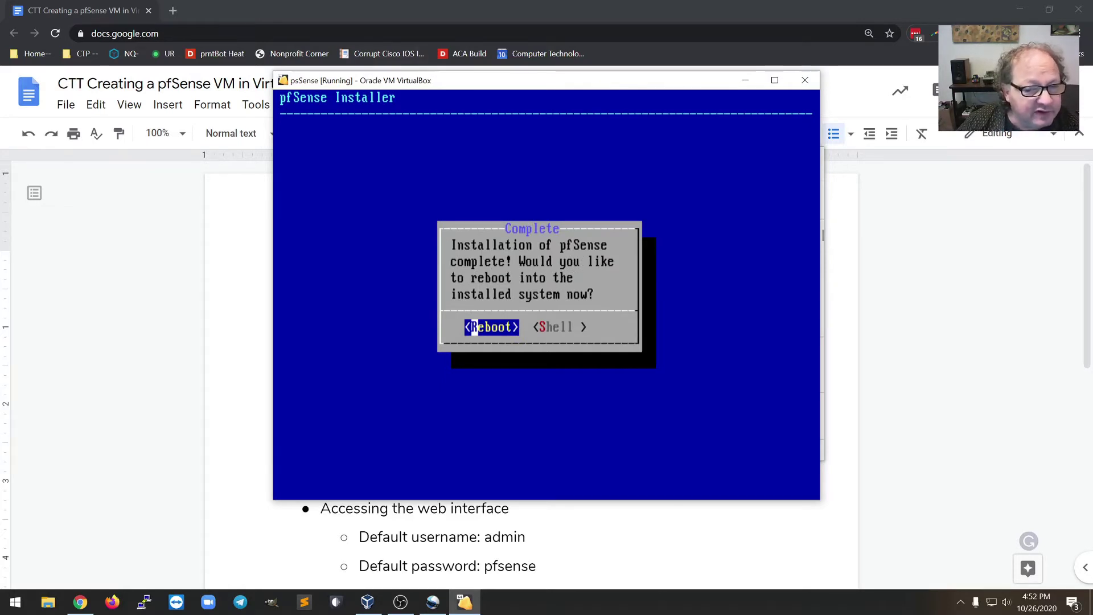
- Reboot into the installed pfSense and dismiss the mouse integration notice
key(Return)
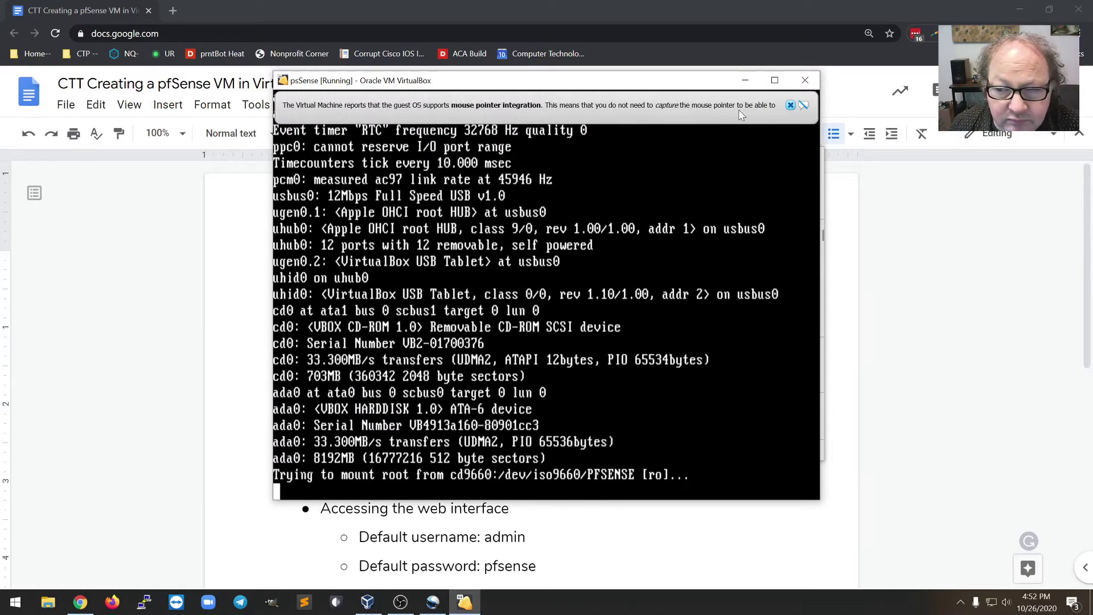
click(791, 105)
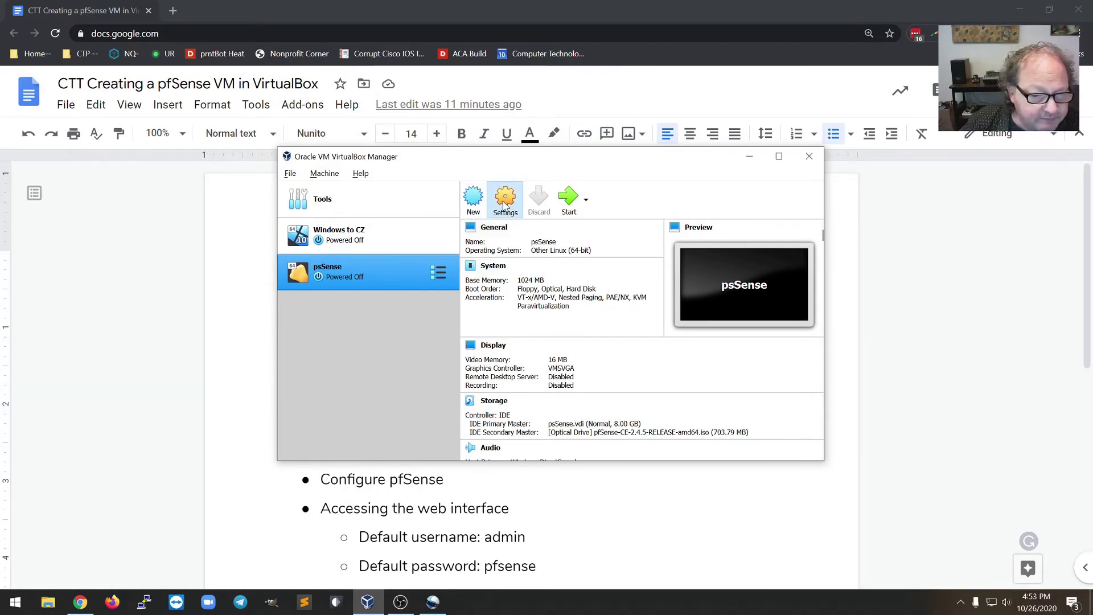
- Remove the pfSense ISO from psSense's optical drive, review the System page, and save the settings
click(503, 206)
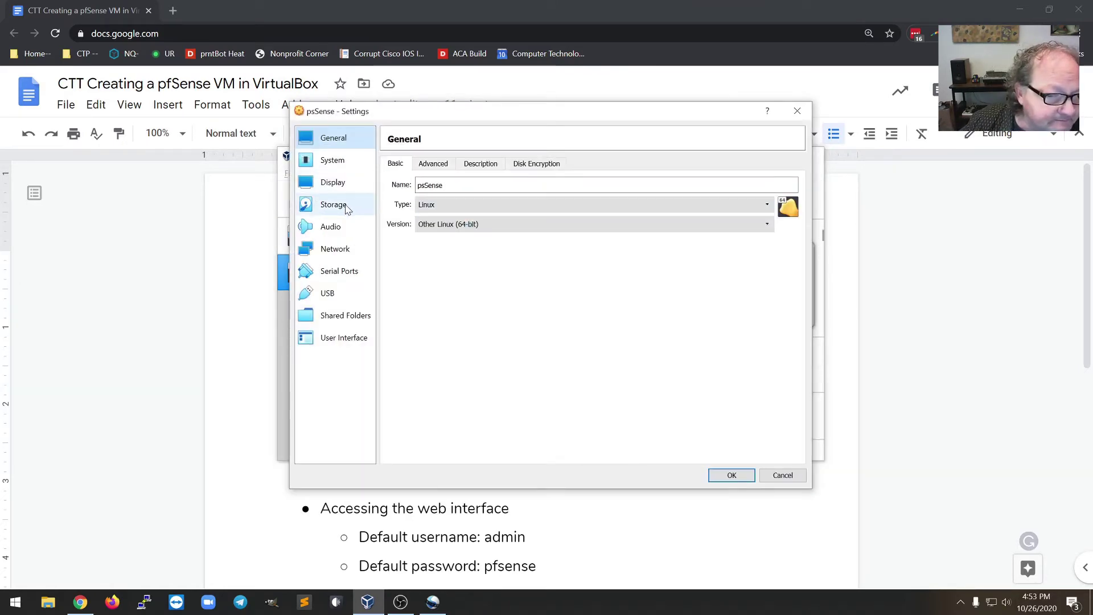
click(345, 208)
click(464, 212)
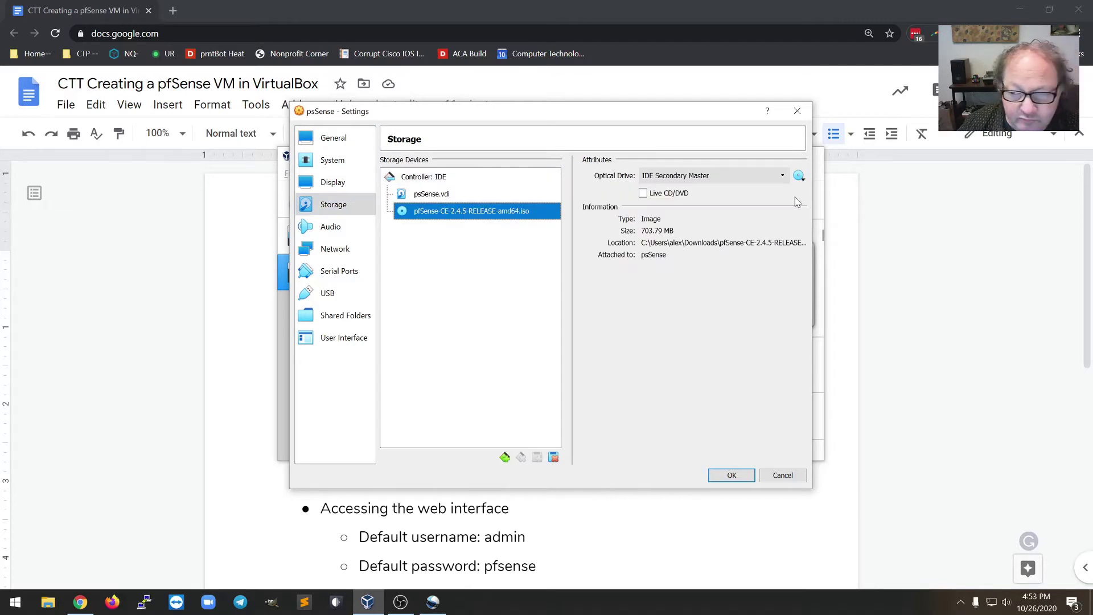
click(798, 176)
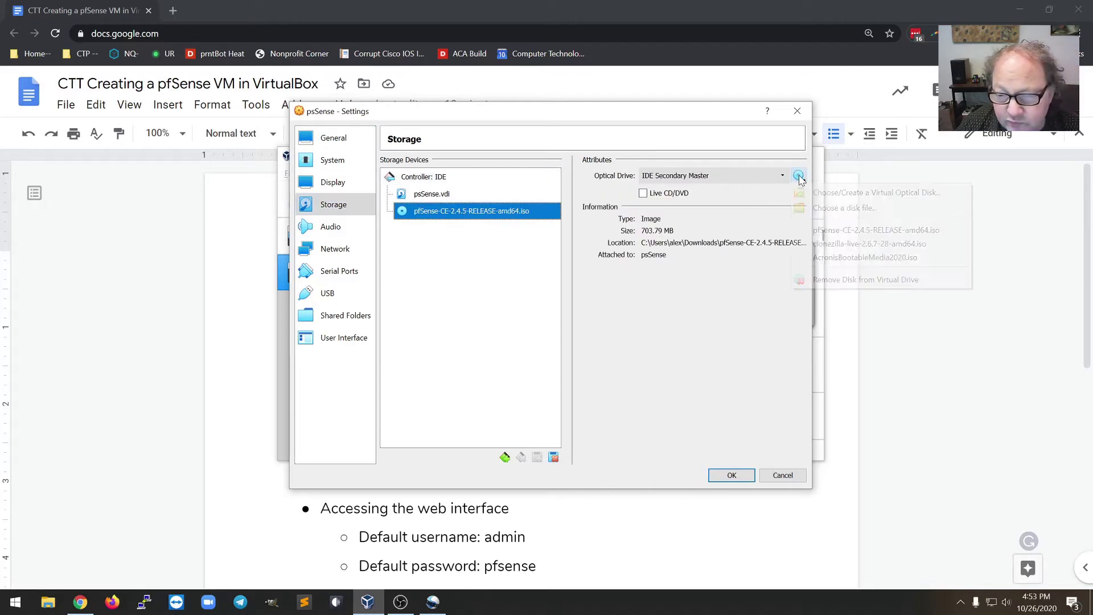
click(862, 280)
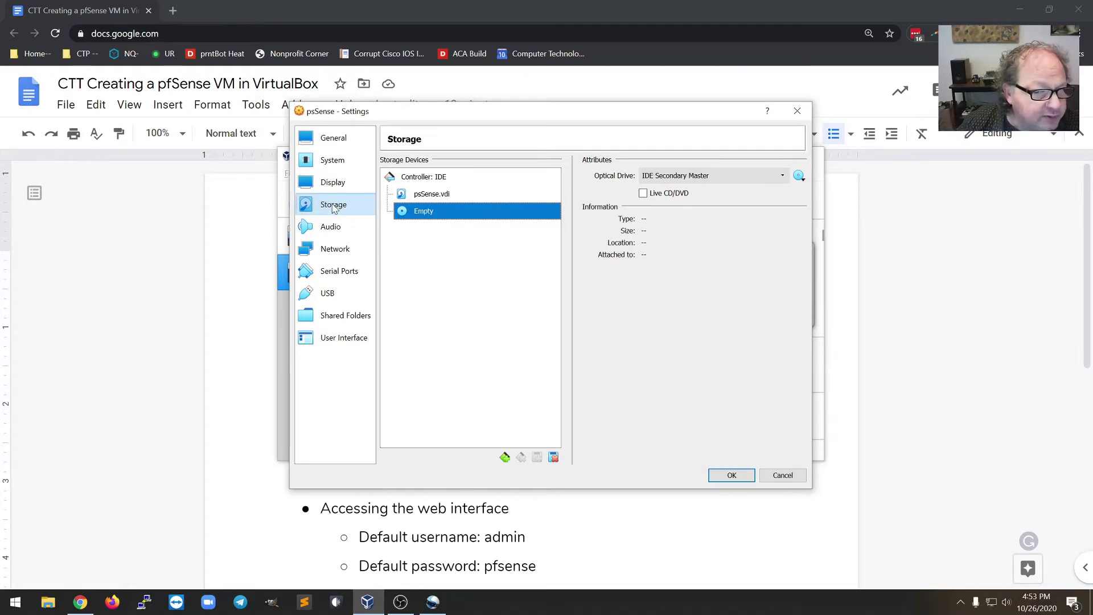
click(332, 160)
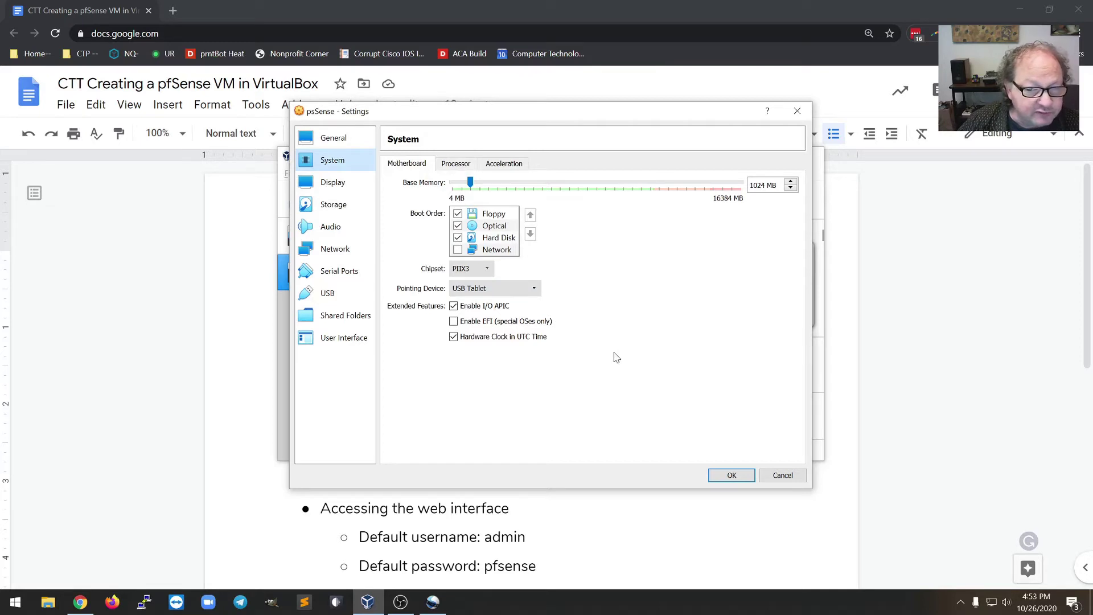
click(746, 481)
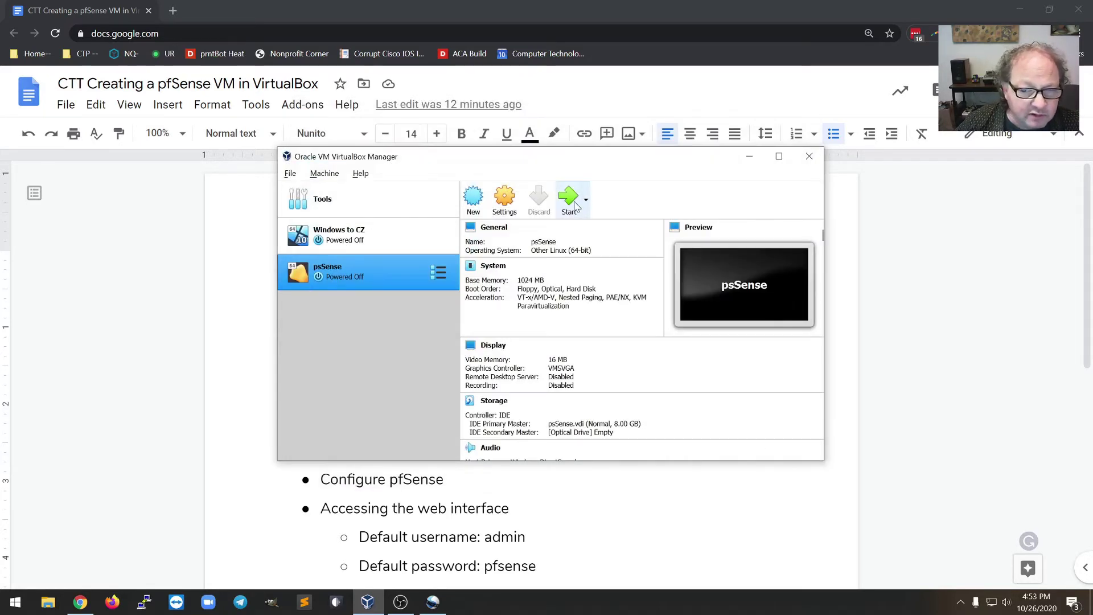
- Boot the pfSense VM in scaled mode and dismiss the keyboard capture notice
click(571, 207)
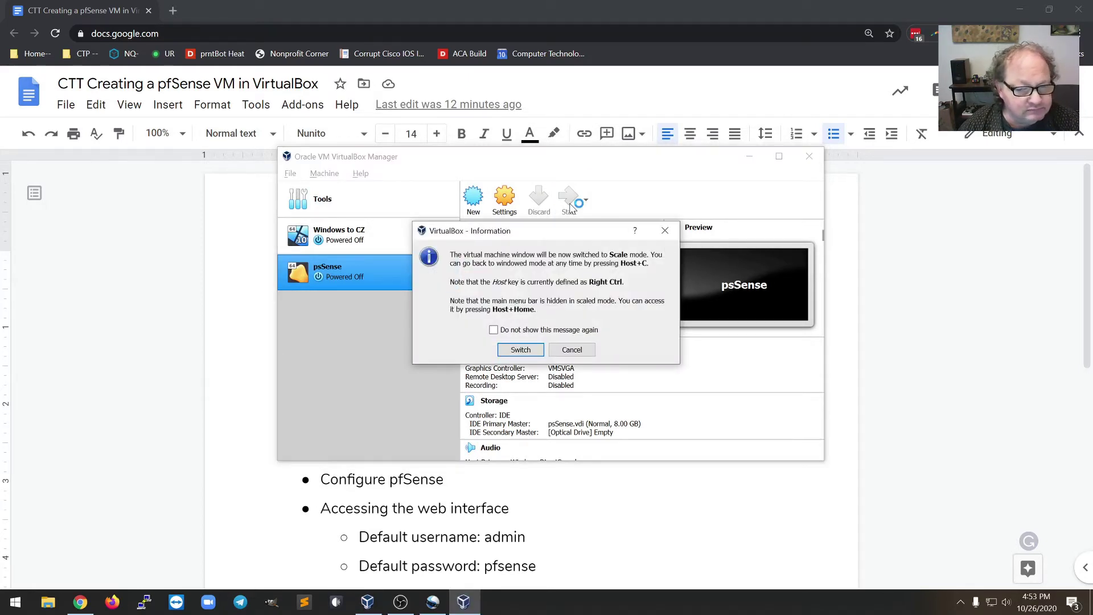
click(521, 349)
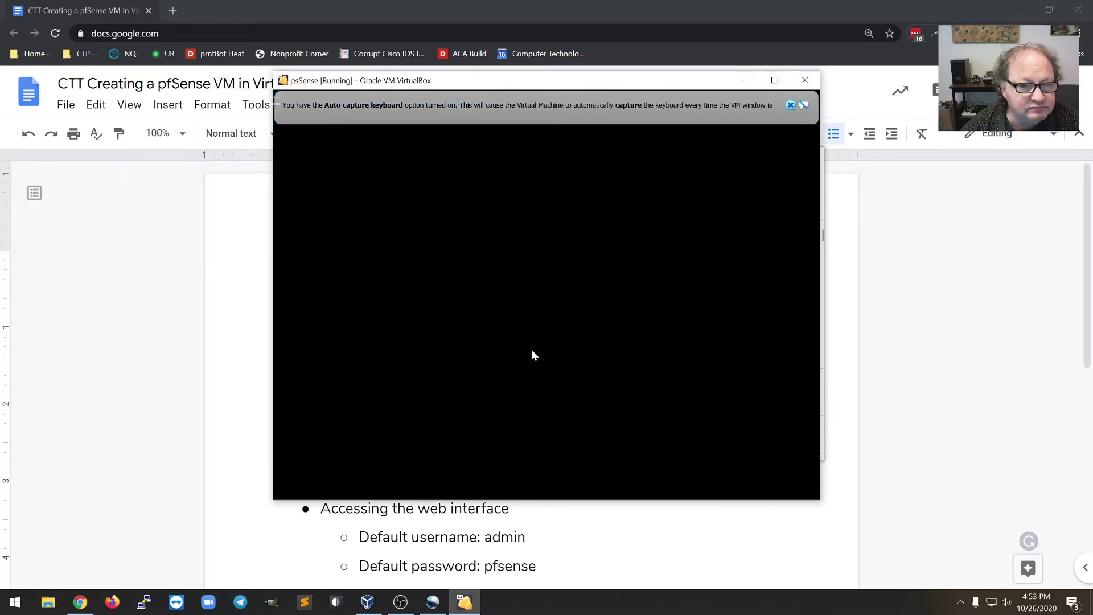
click(791, 105)
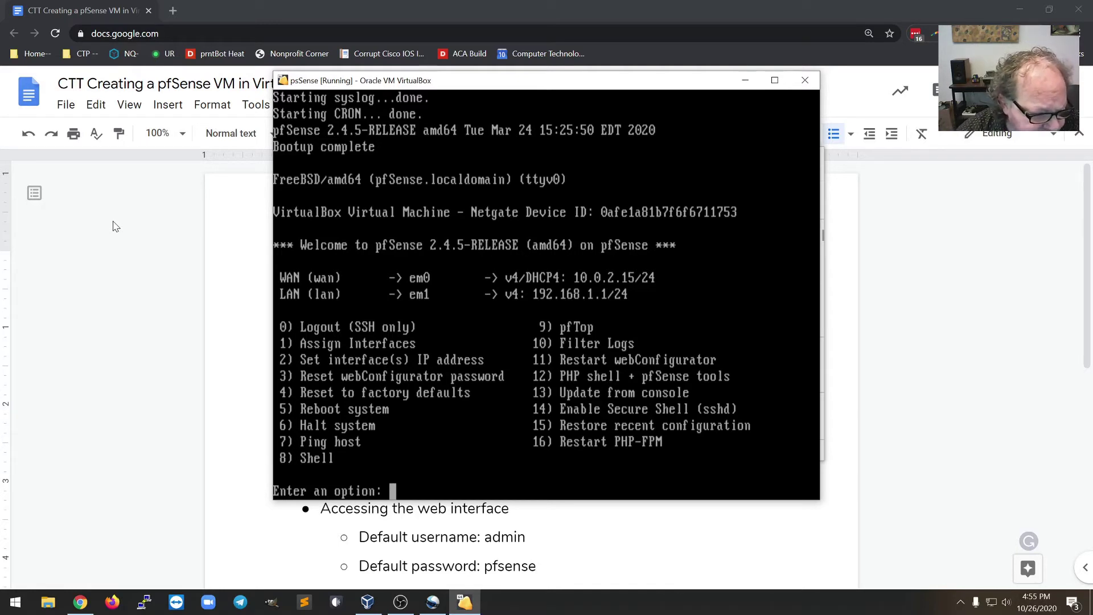
- Reassign interfaces with no VLANs, WAN em0 and LAN em1, then choose option 3
text(1)
key(Return)
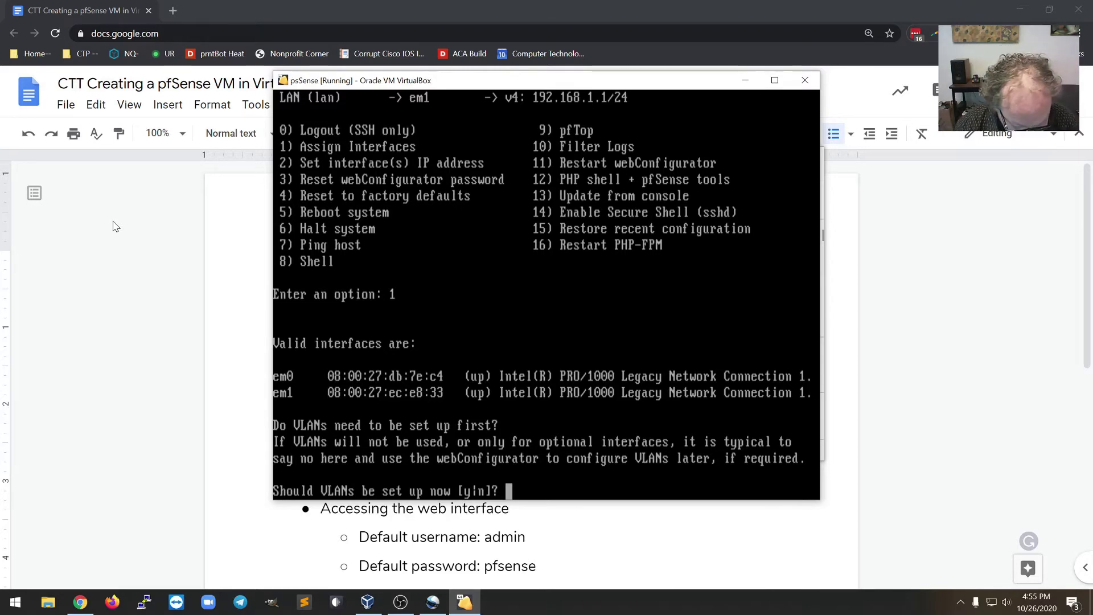
text(n)
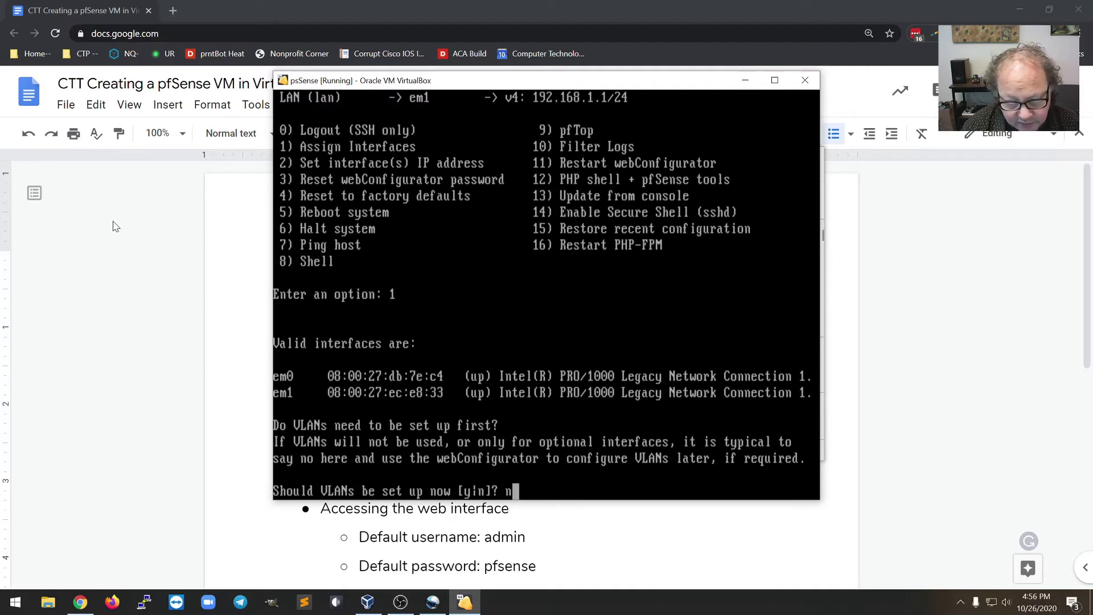
key(Return)
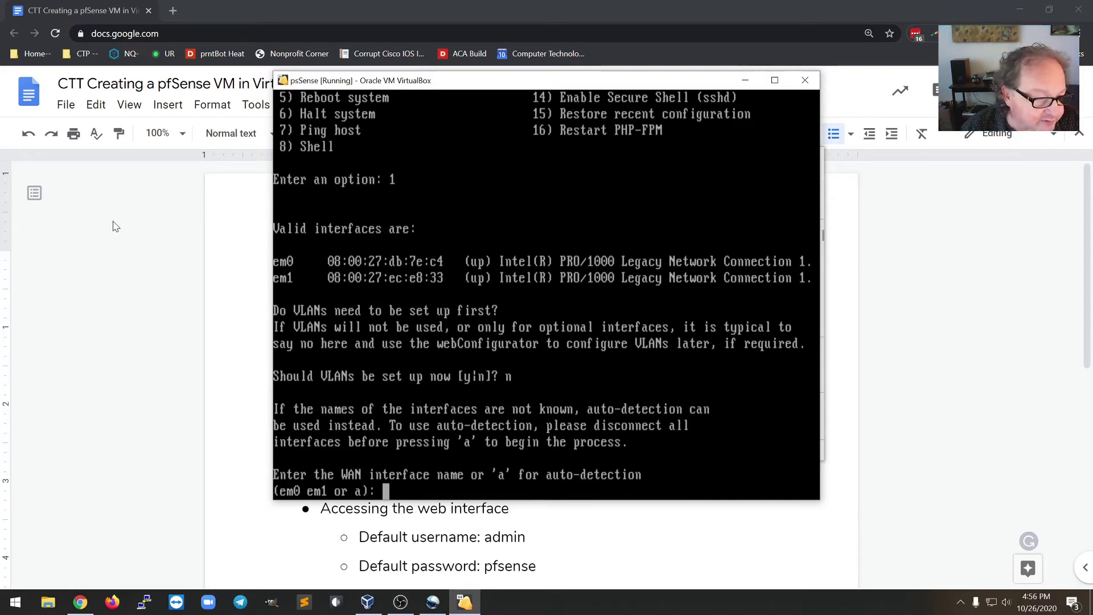
text(em0)
key(Return)
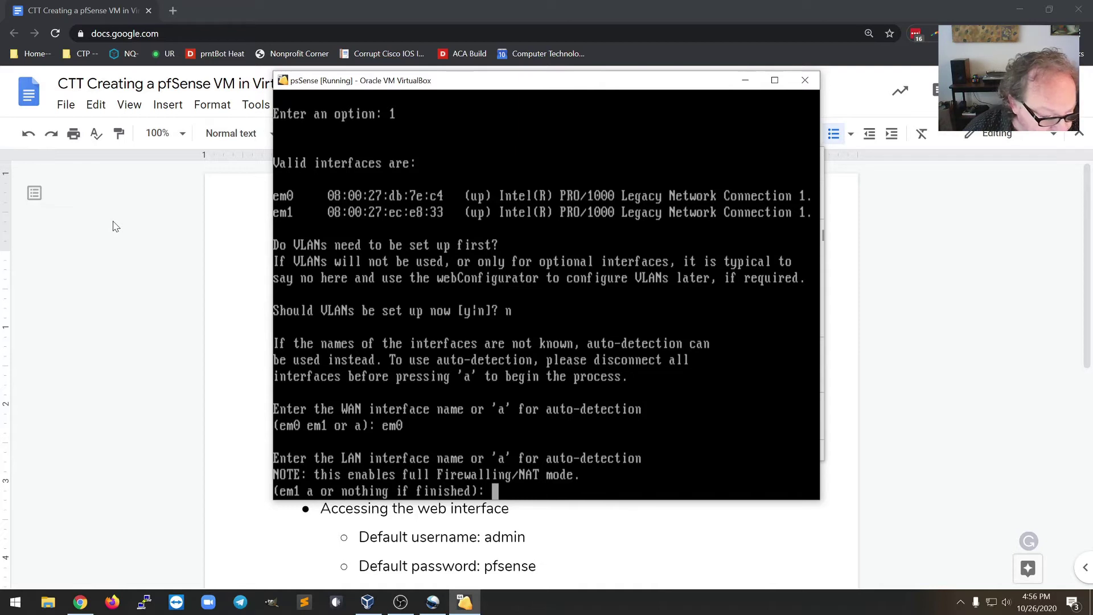
text(em1)
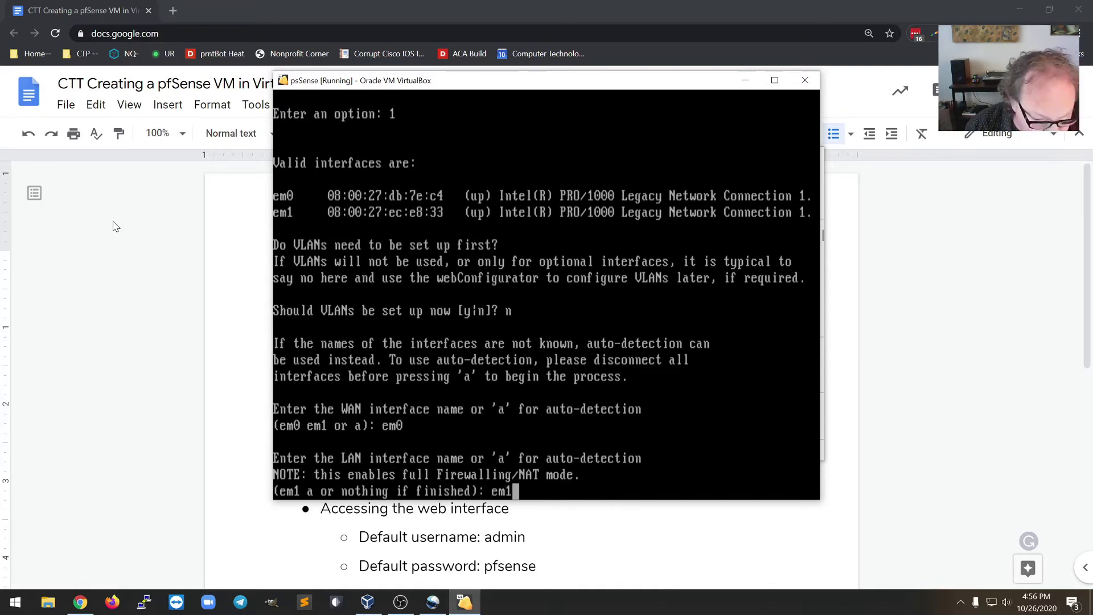
key(Return)
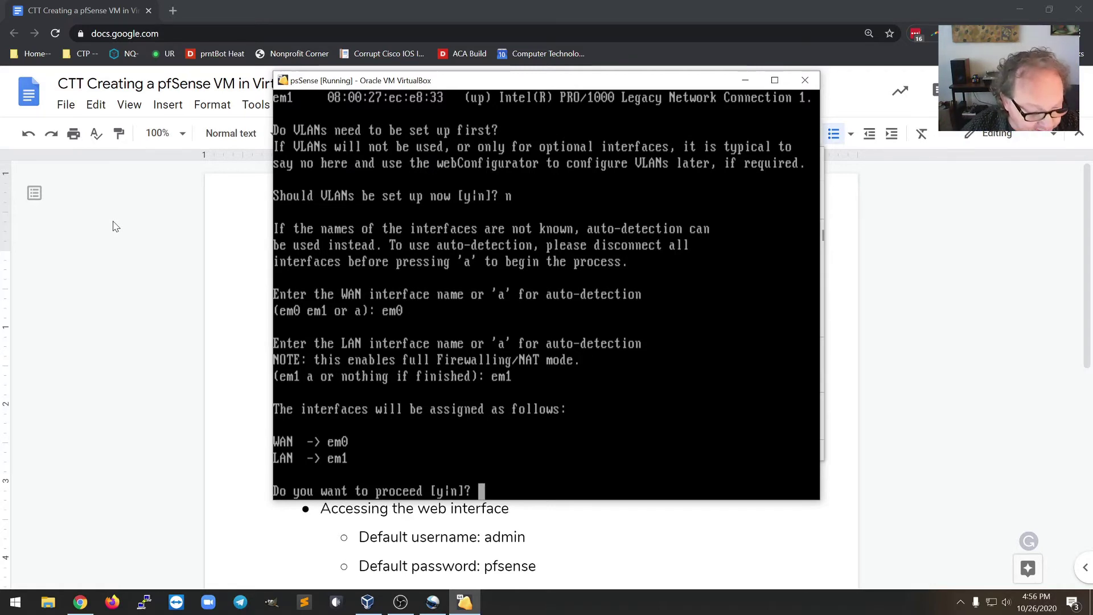
text(y)
key(Return)
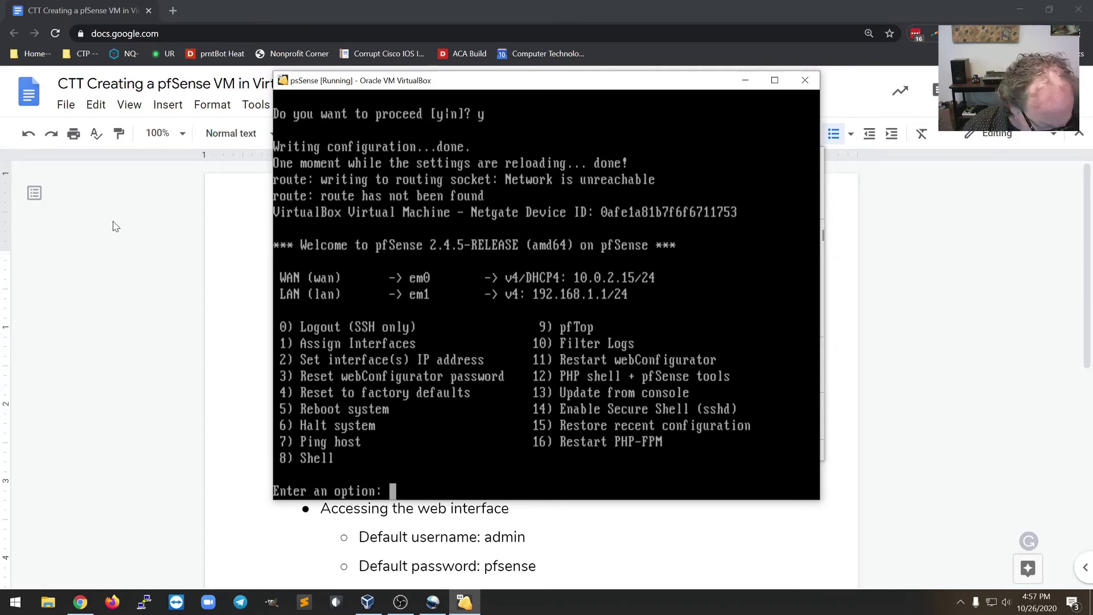
text(3)
key(Return)
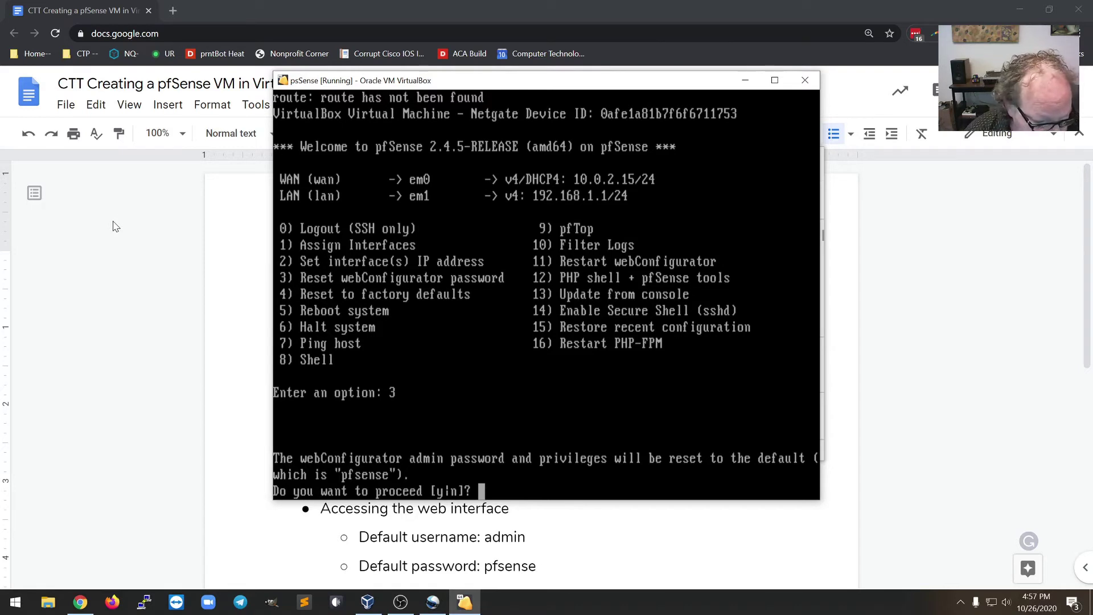
- Confirm the webConfigurator password reset to defaults, then bring up VirtualBox Manager
text(y)
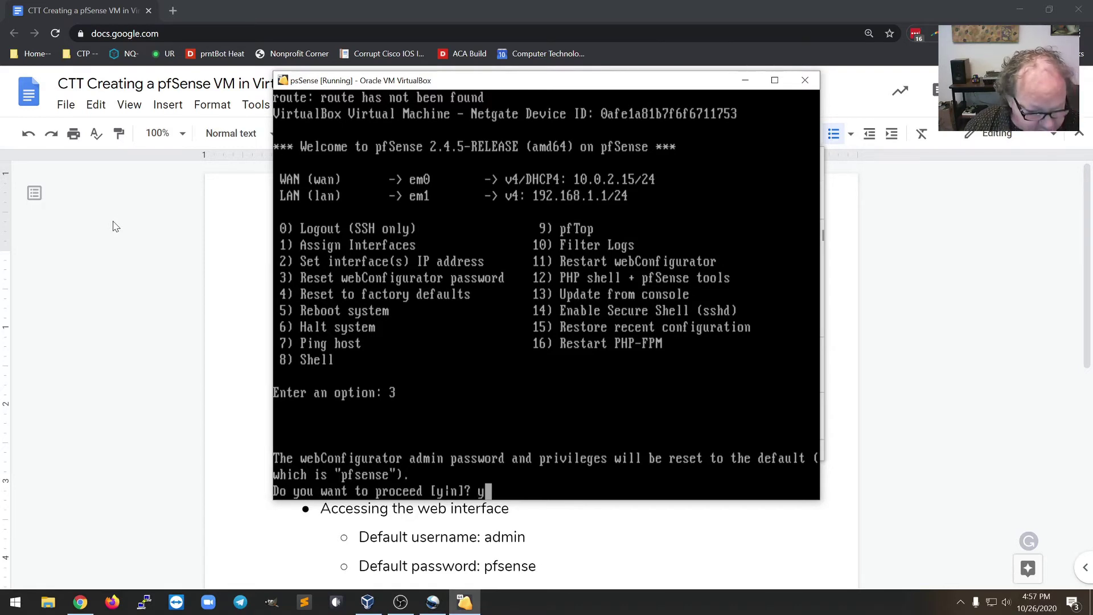
key(Return)
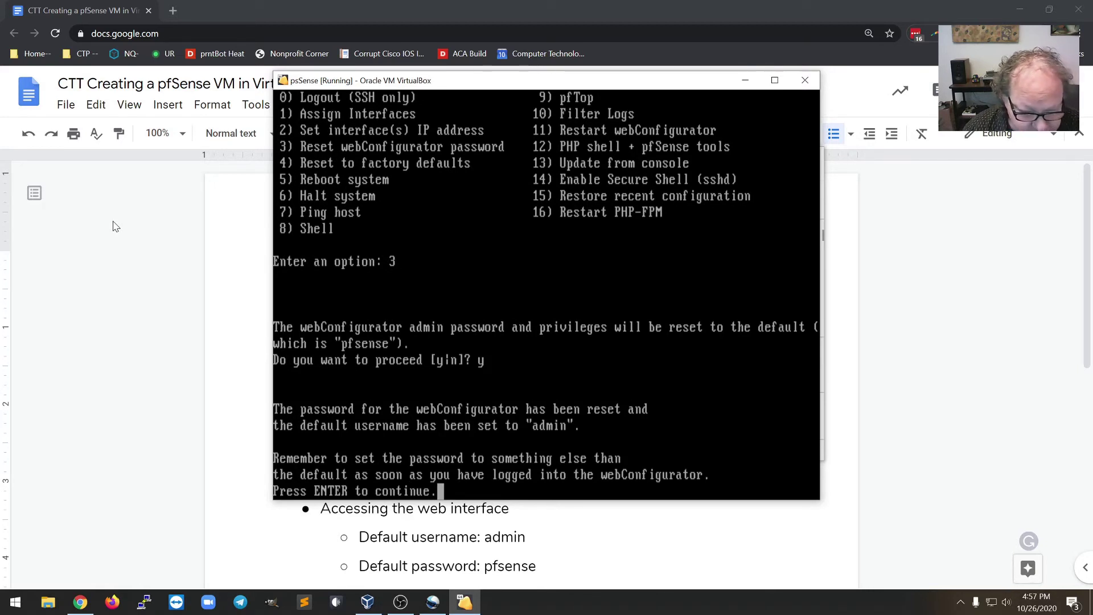
key(Return)
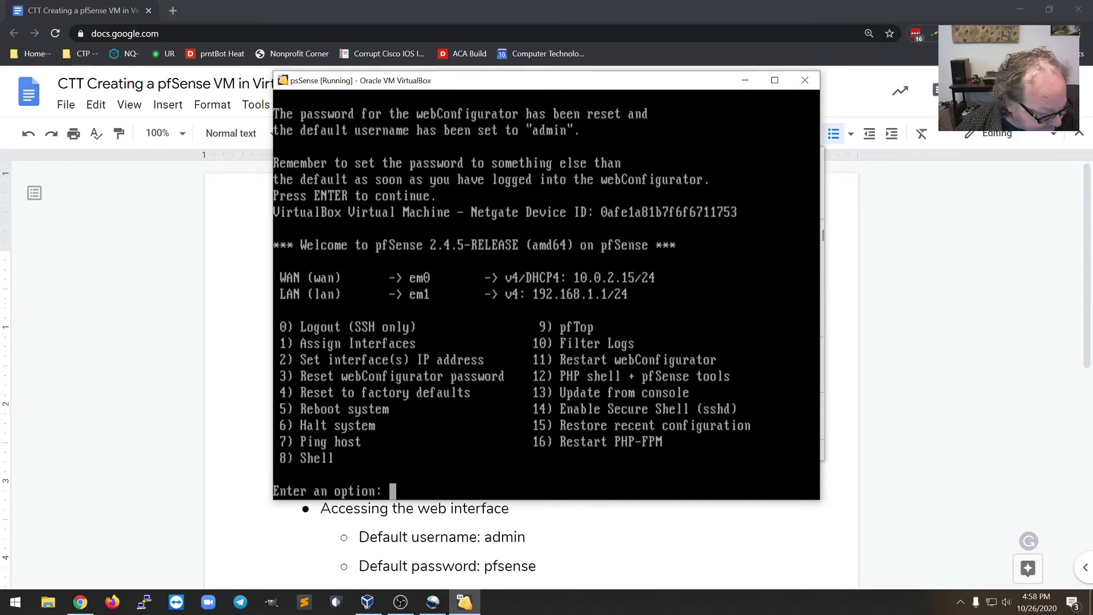
click(367, 602)
- Start the Windows to CZ VM and dismiss the keyboard and pointer notices
click(402, 246)
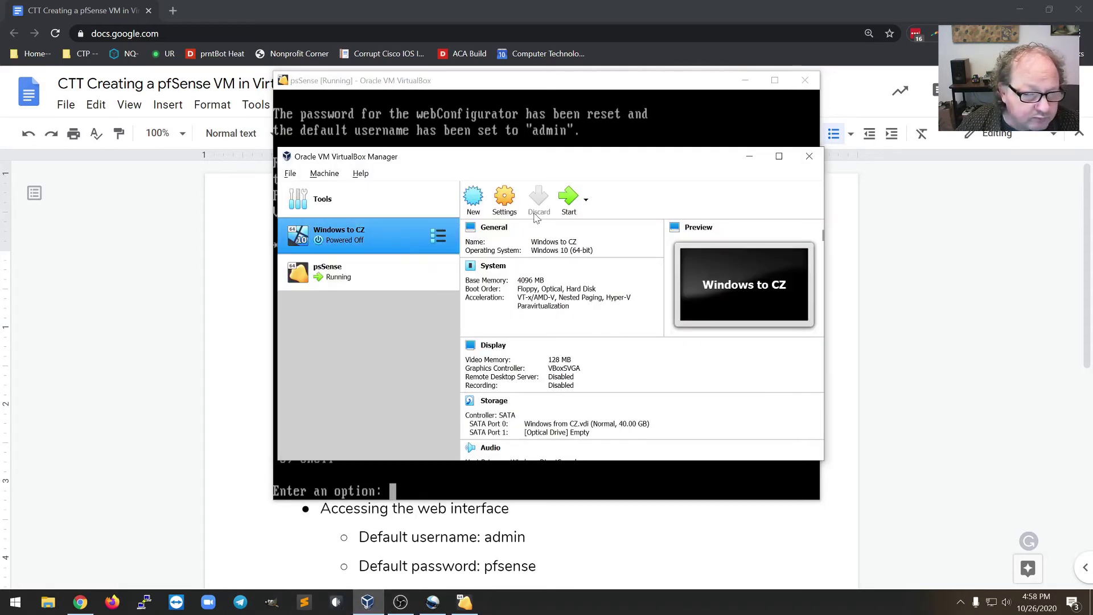
click(569, 201)
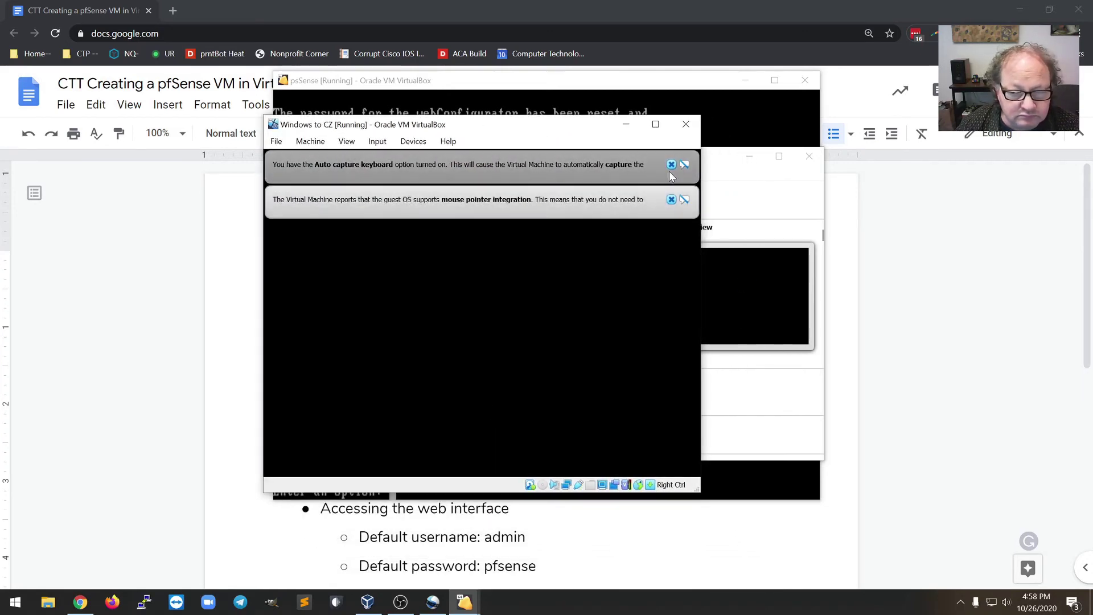
click(671, 164)
click(669, 165)
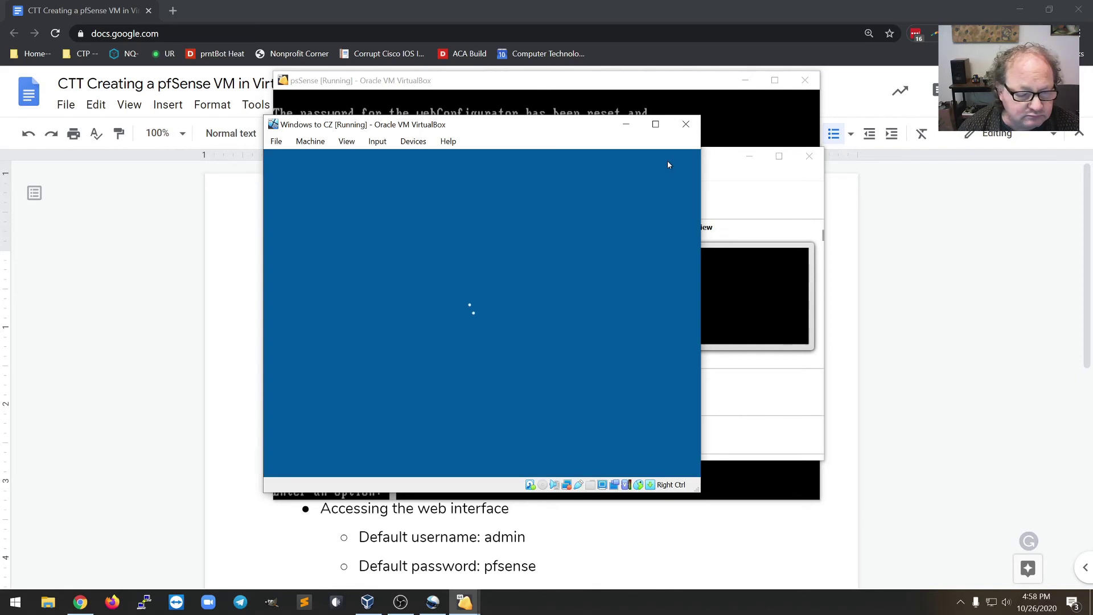
- Sign in to Windows with the account password and move the VM window aside
click(576, 287)
text(*******)
key(Return)
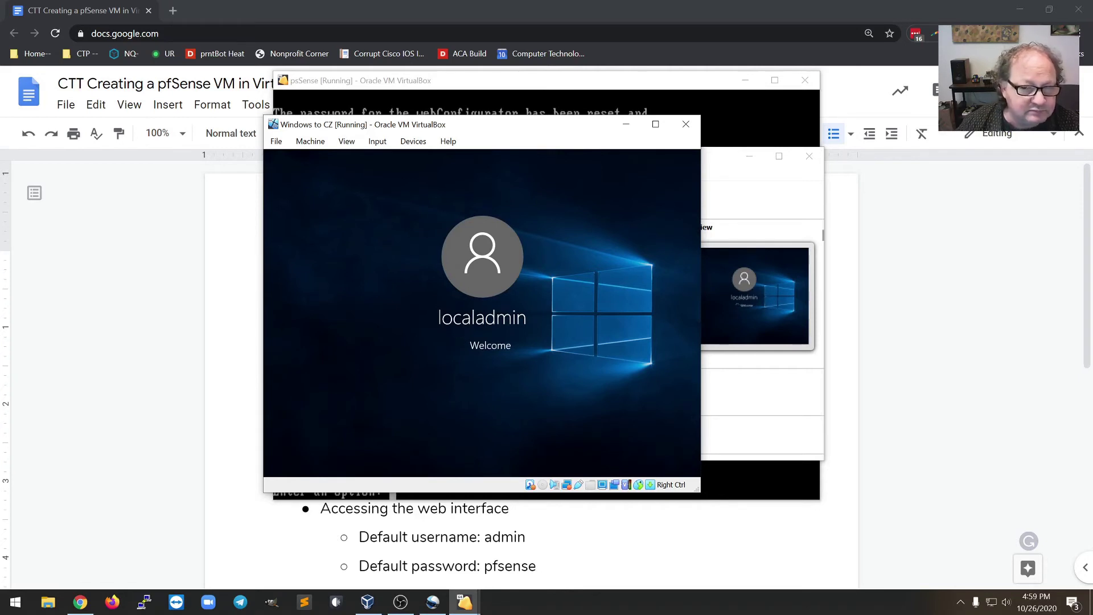
drag(508, 129, 480, 81)
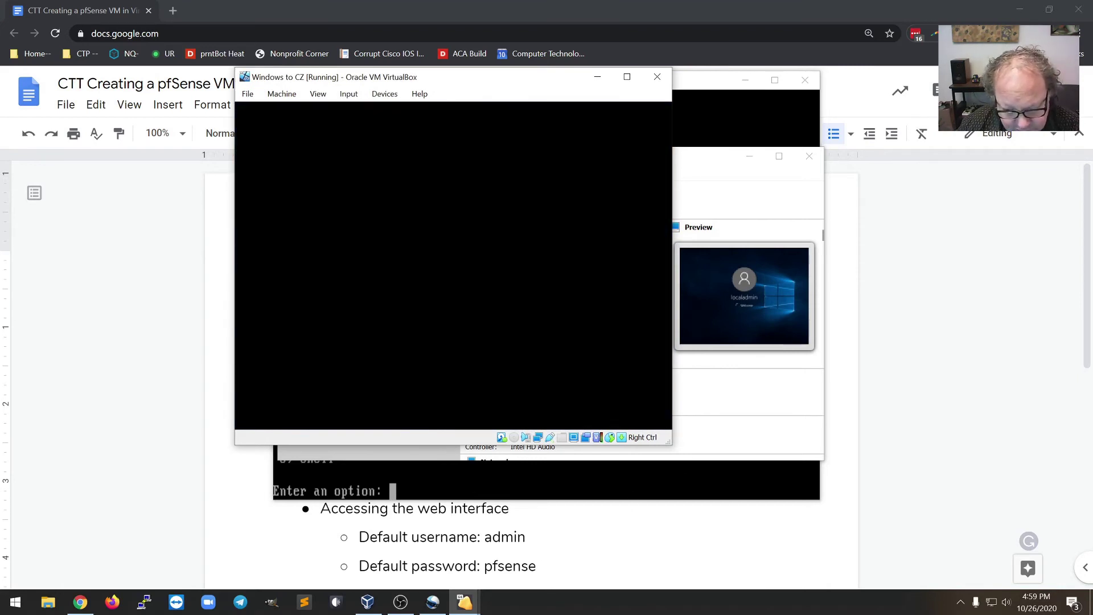
- Switch the Windows VM window to scaled mode and enter 192.168.1.1 in Chrome
drag(670, 444, 860, 561)
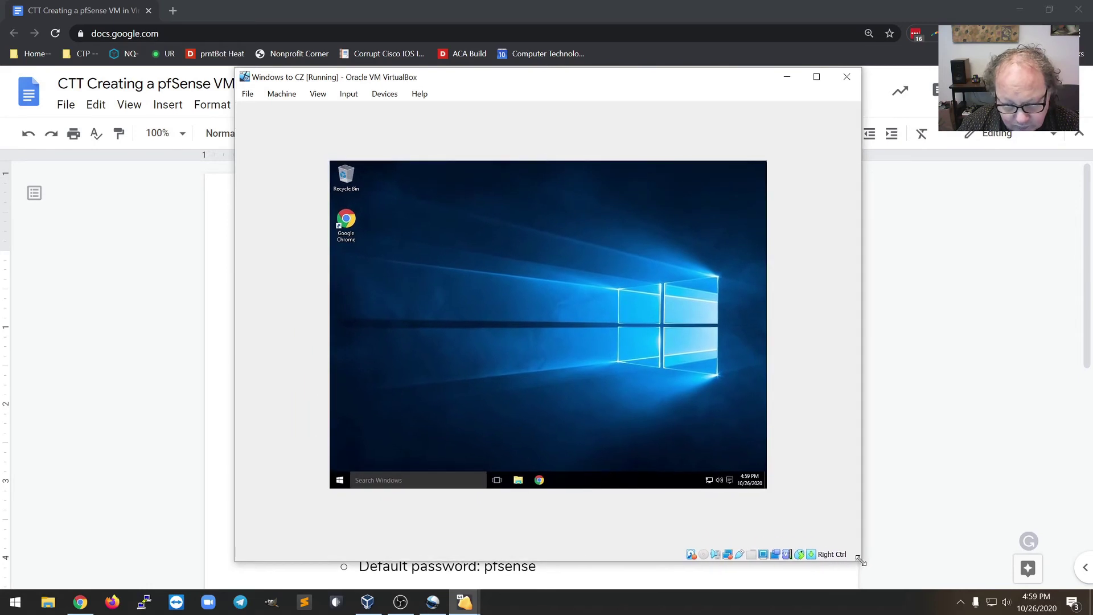
click(302, 97)
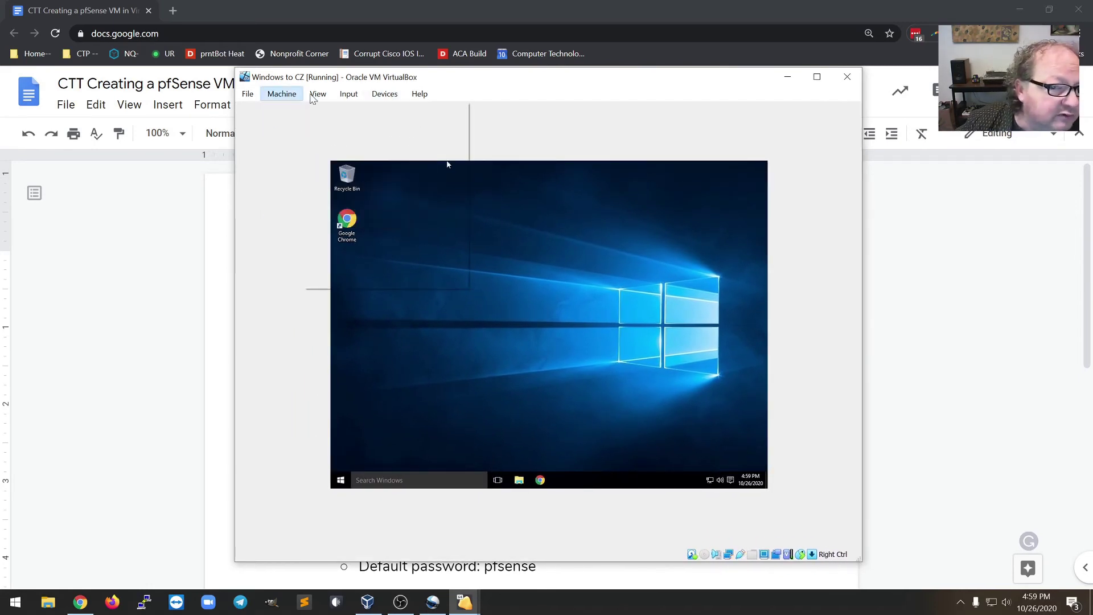
mouse_move(312, 98)
click(337, 141)
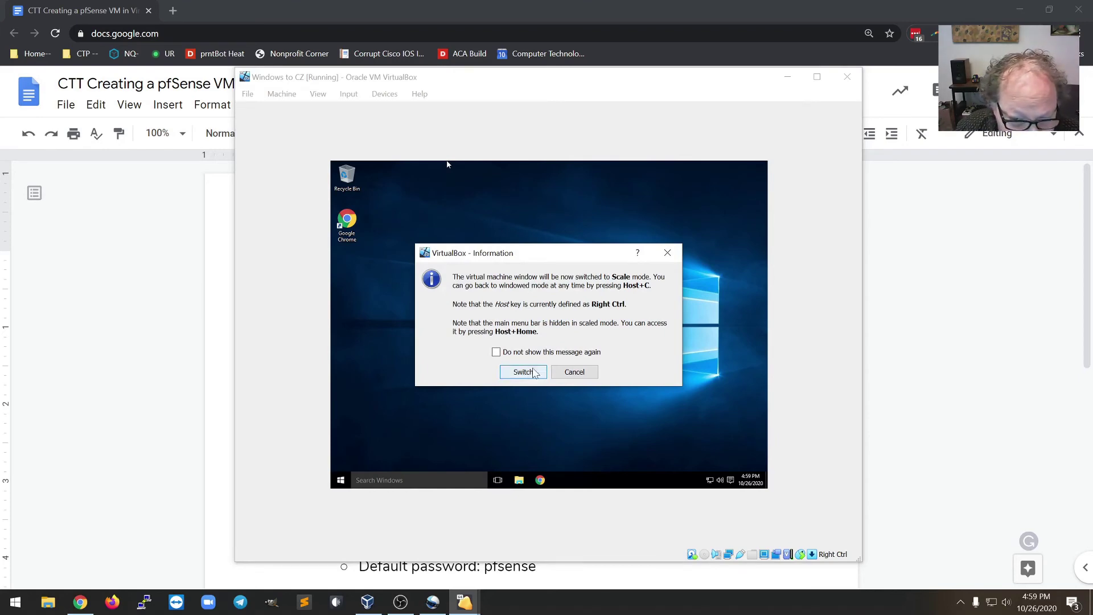
click(523, 371)
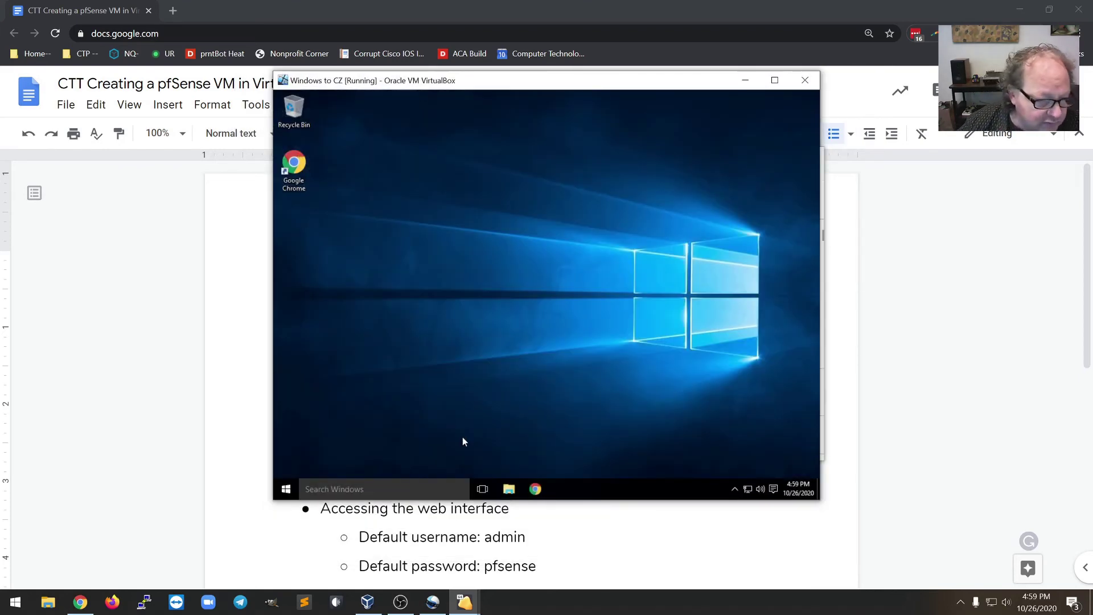
double_click(294, 166)
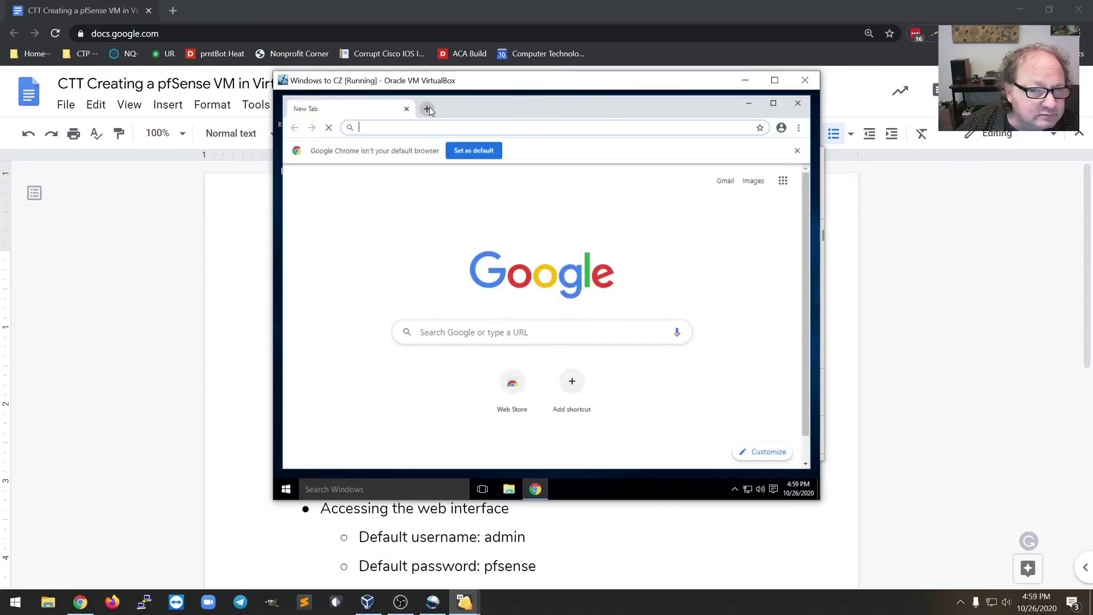
text(192)
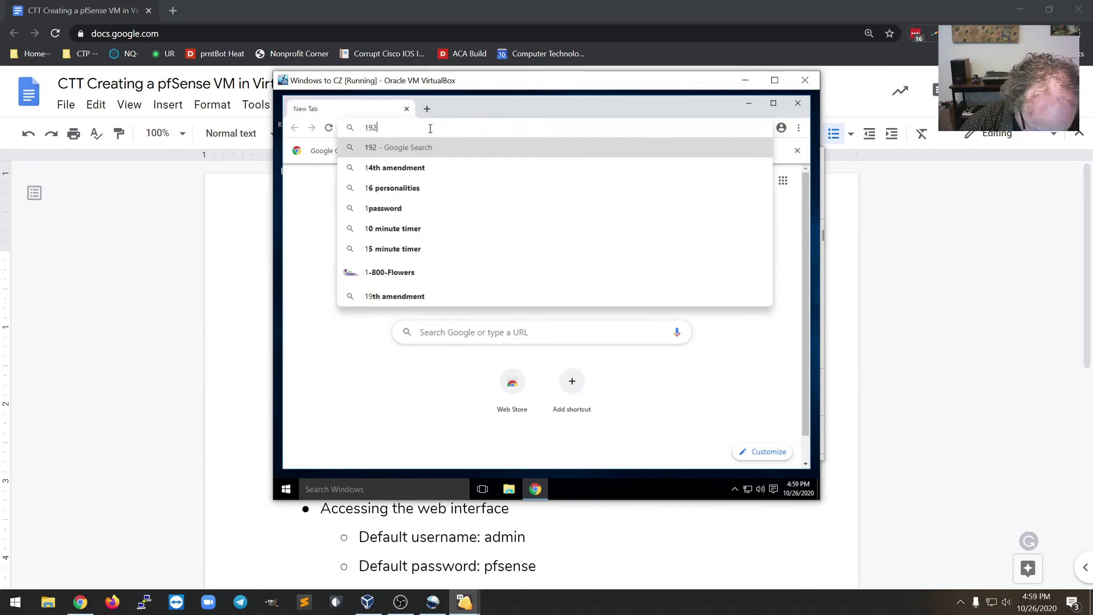
text(.168.1.1)
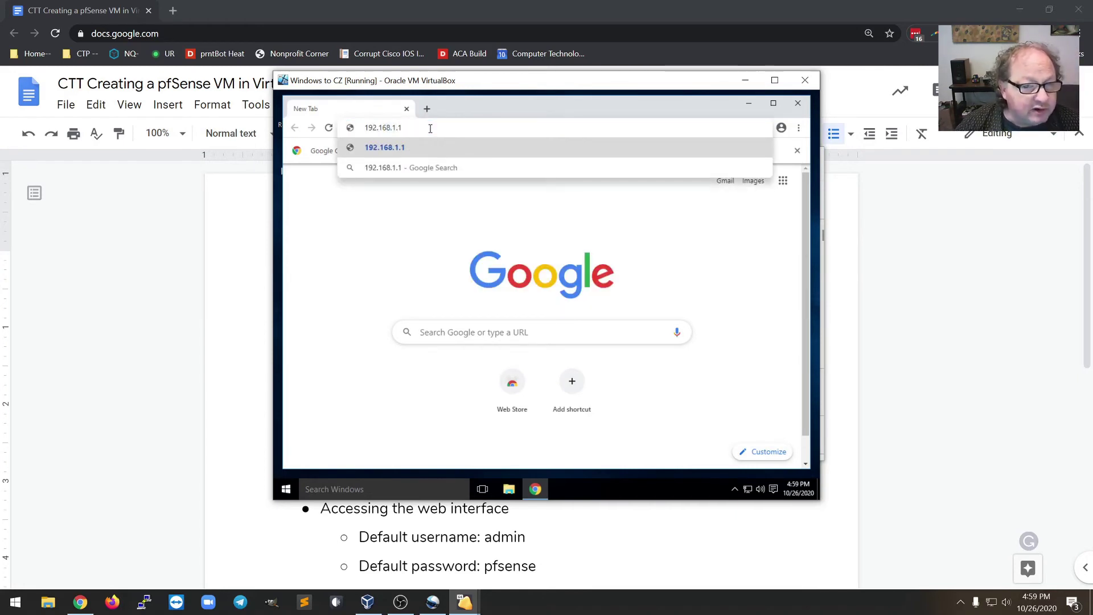
- Run ipconfig in a guest Command Prompt, showing IPv4 10.0.2.15 and gateway 10.0.2.2
click(288, 492)
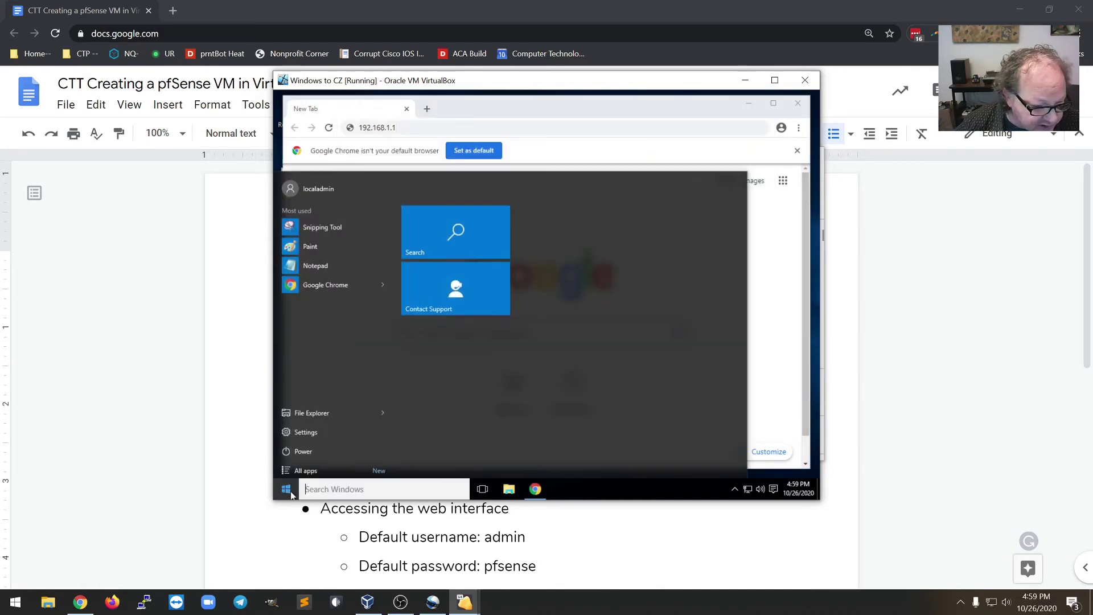
text(cmd)
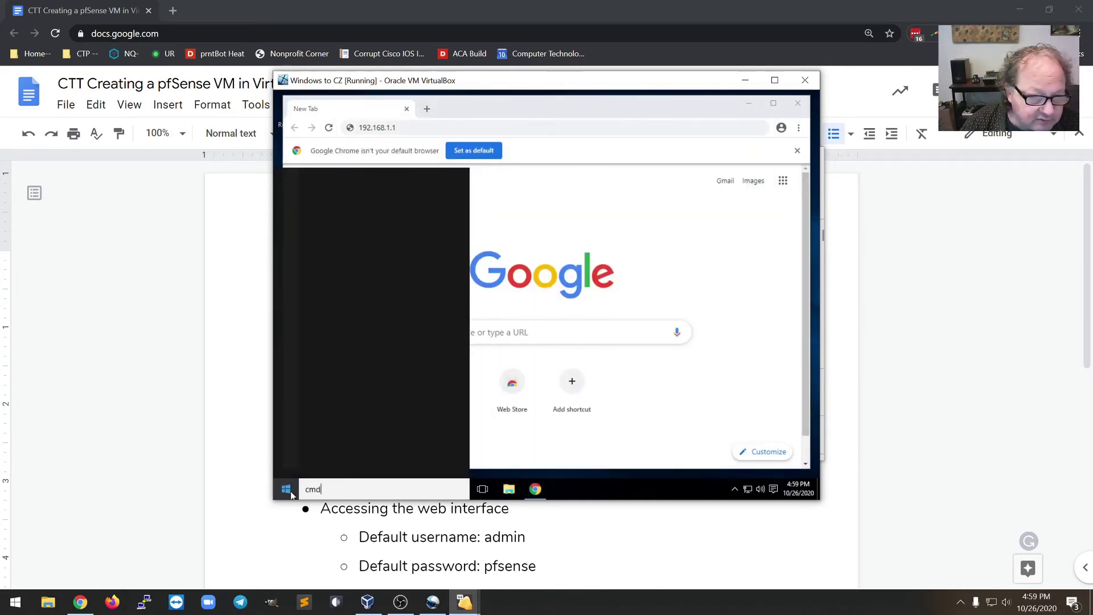
key(Return)
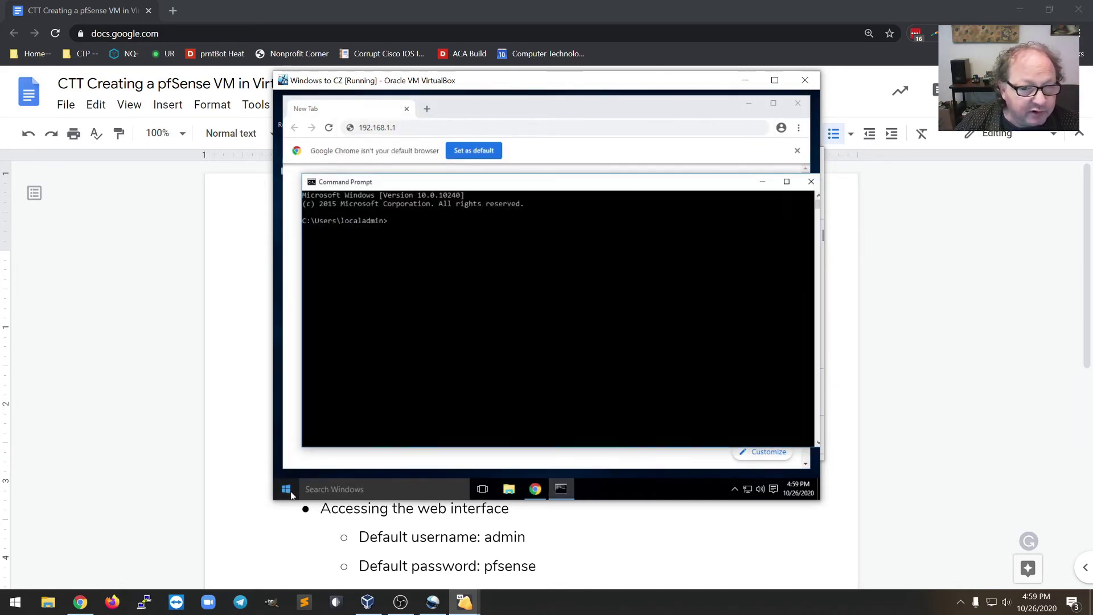
click(431, 267)
text(ipconfig)
key(Return)
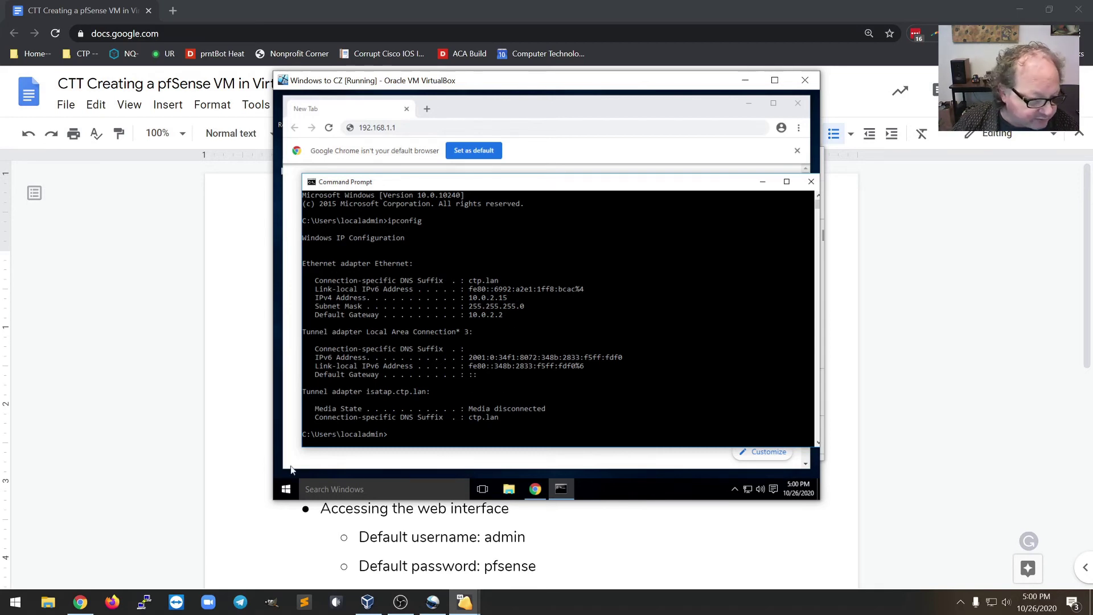
click(286, 488)
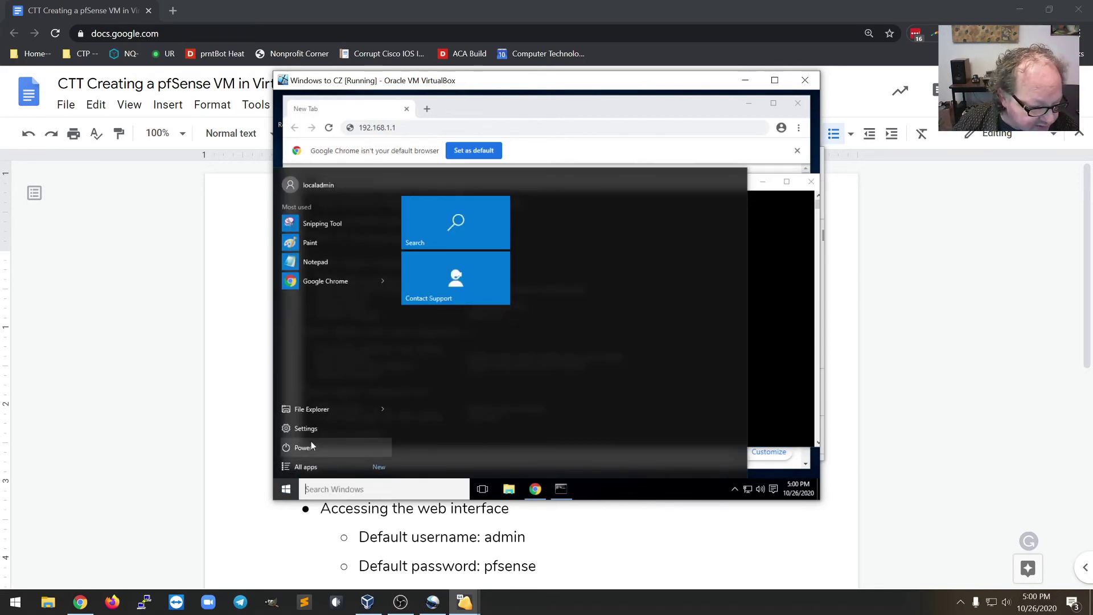
- Shut down the Windows guest and attach its network adapter to Internal Network intnet
click(311, 444)
click(349, 410)
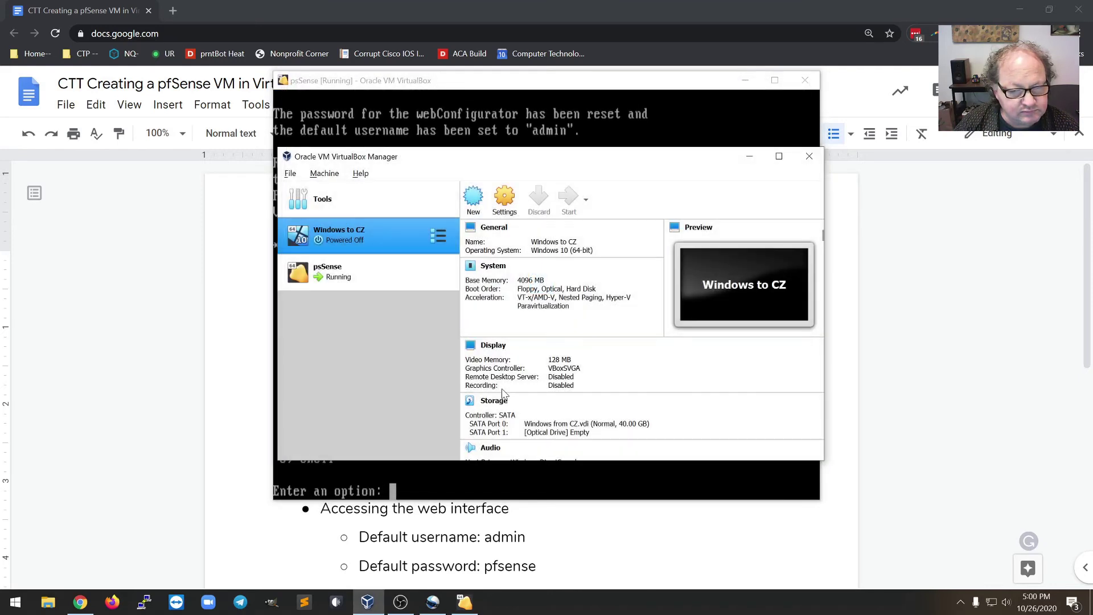
click(505, 205)
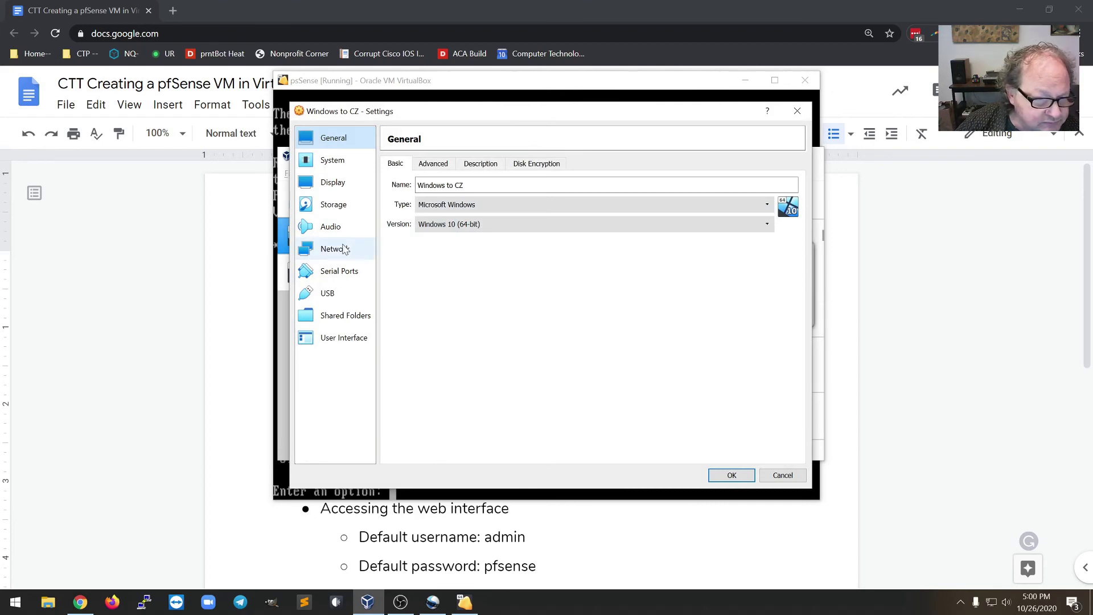
click(343, 248)
click(483, 202)
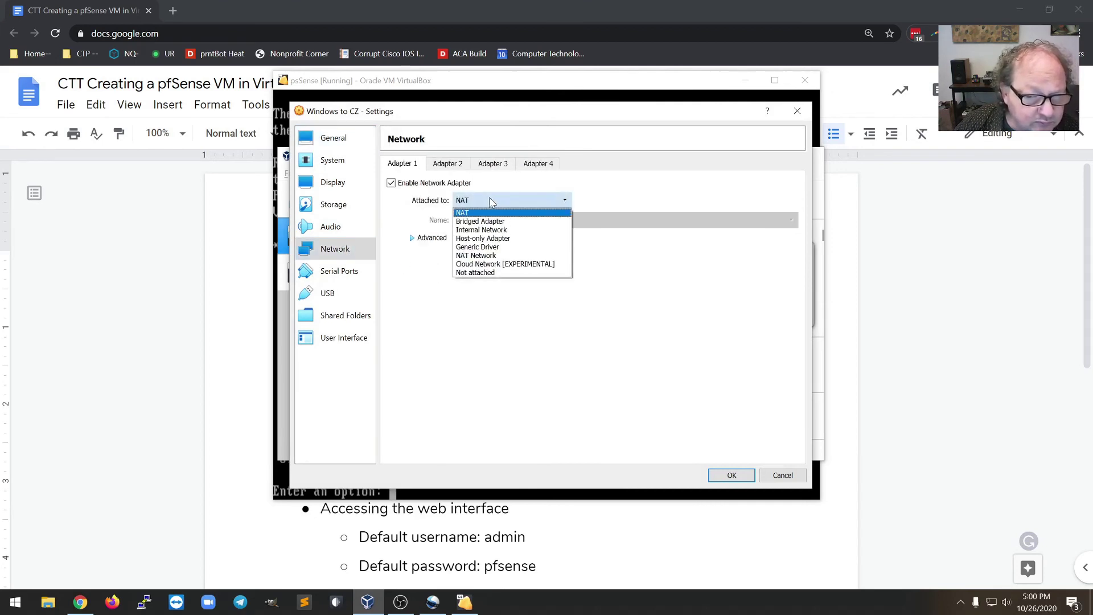
click(507, 230)
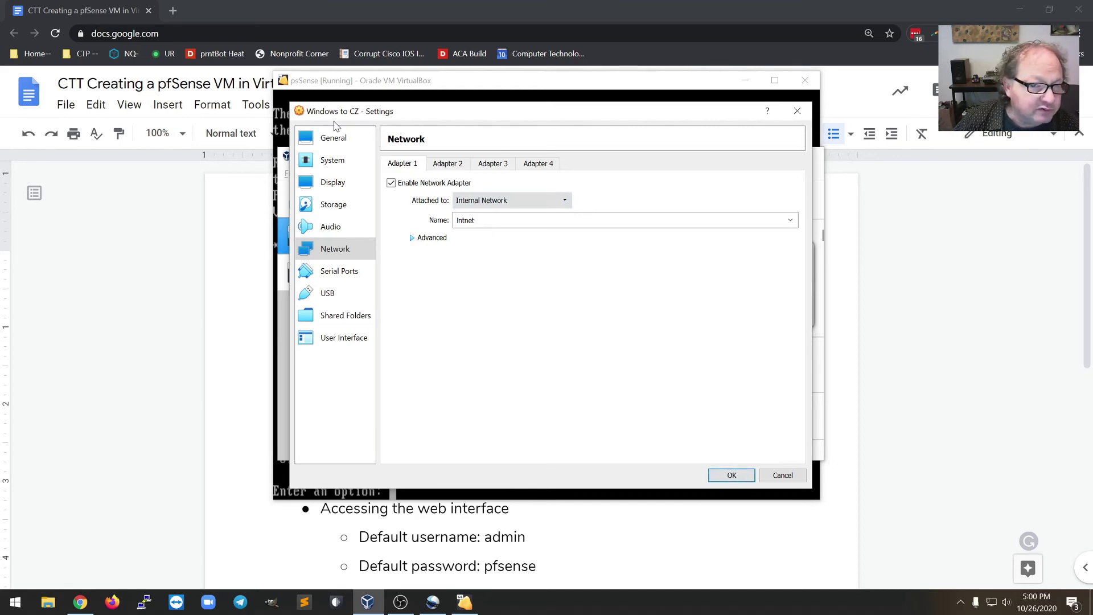
click(733, 476)
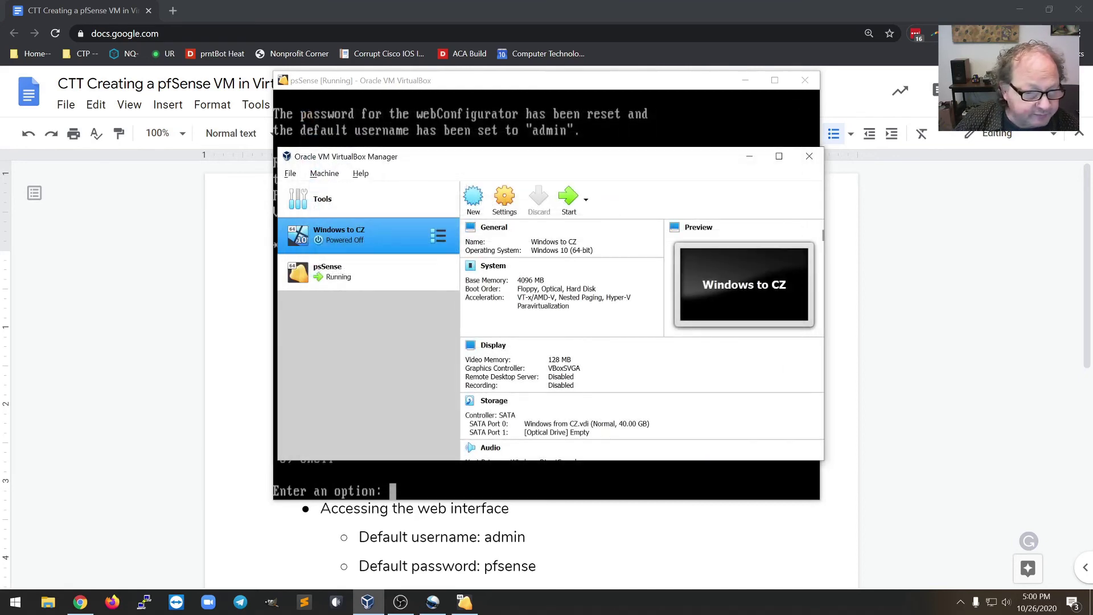
- Check pfSense's Network details show the intnet adapter, then start Windows to CZ
click(353, 283)
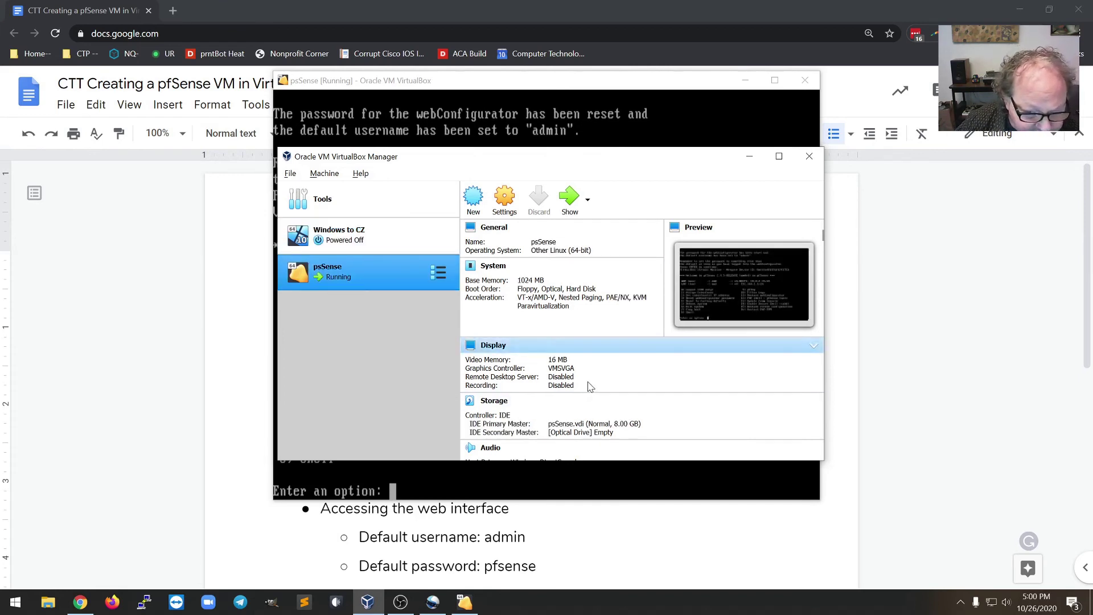
scroll(582, 381, down, 5)
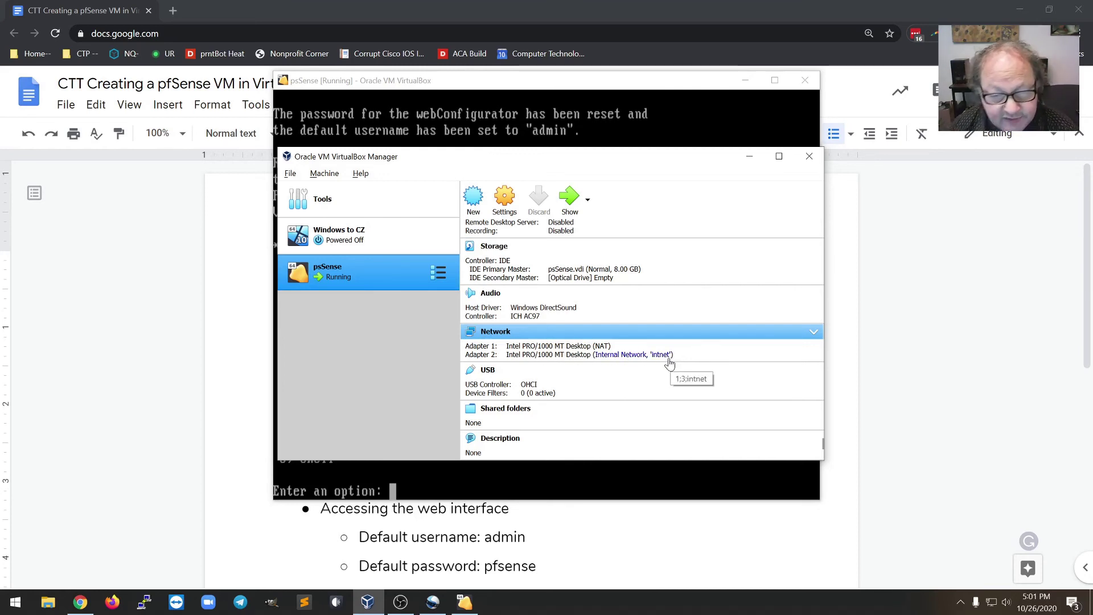
click(358, 245)
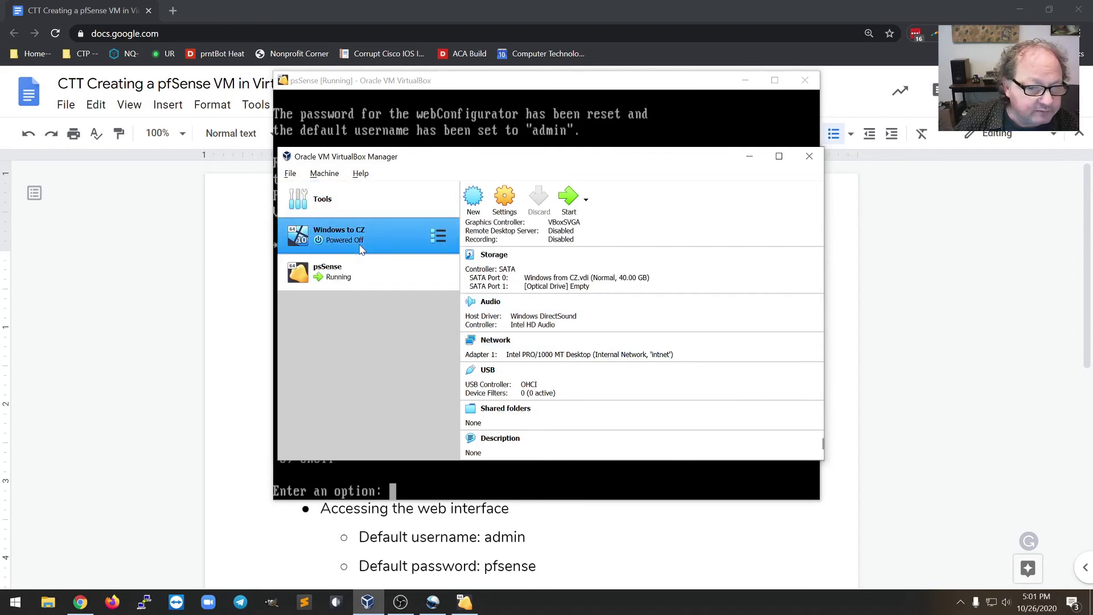
click(569, 199)
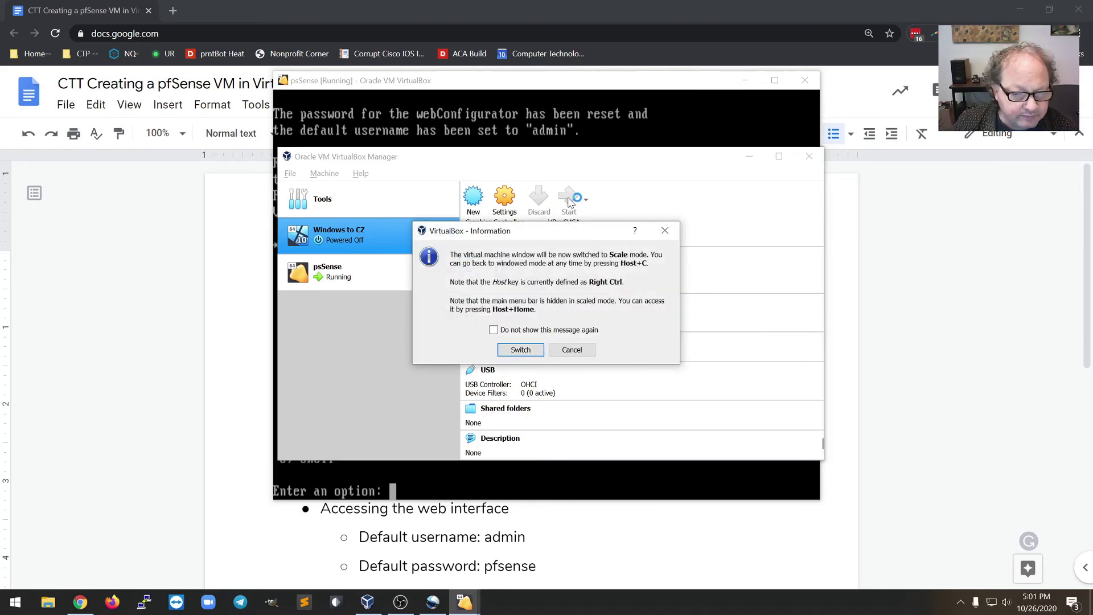
- Accept scaled mode, dismiss both notices and sign in to the Windows guest
click(520, 349)
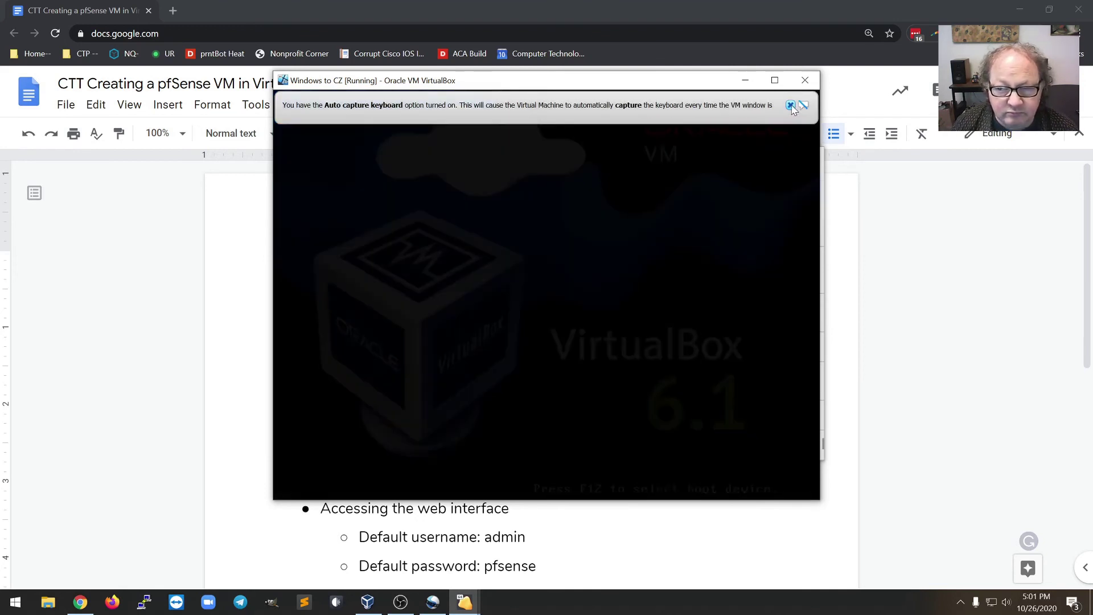
click(791, 105)
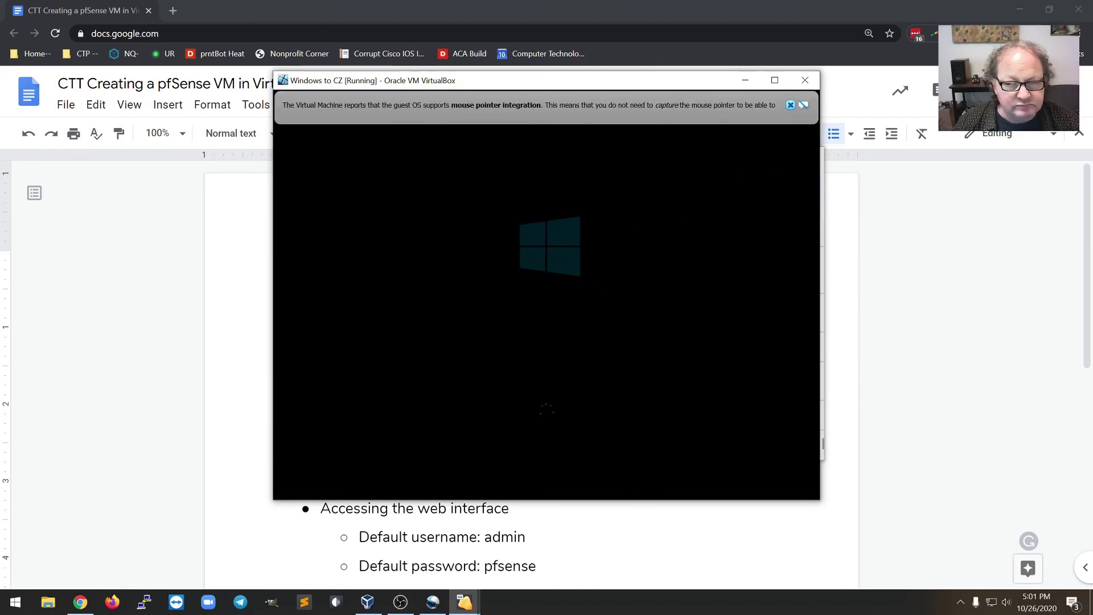
click(791, 105)
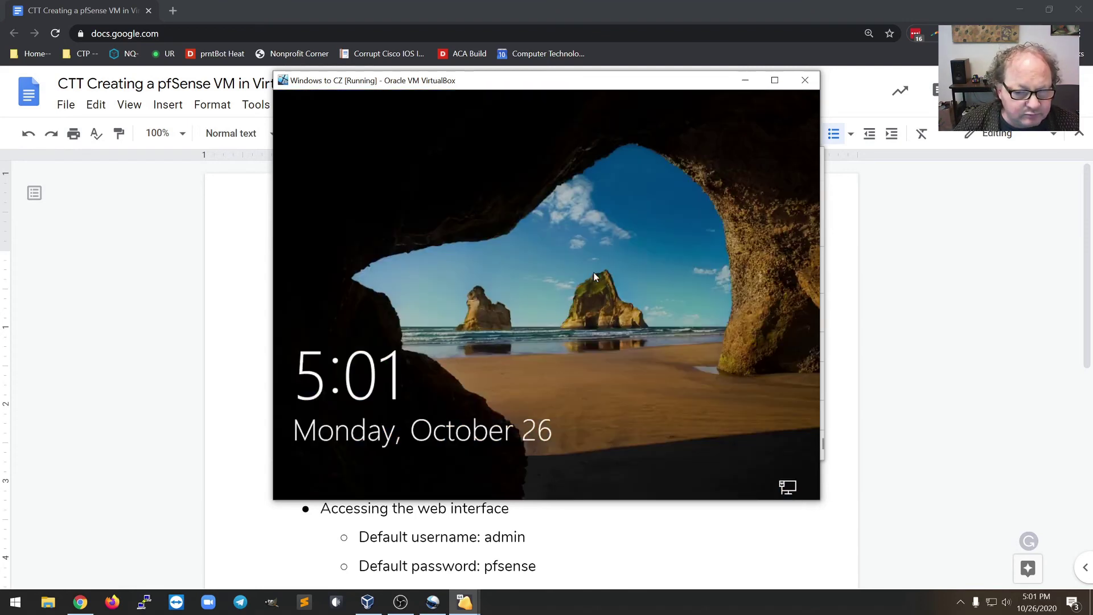
click(593, 273)
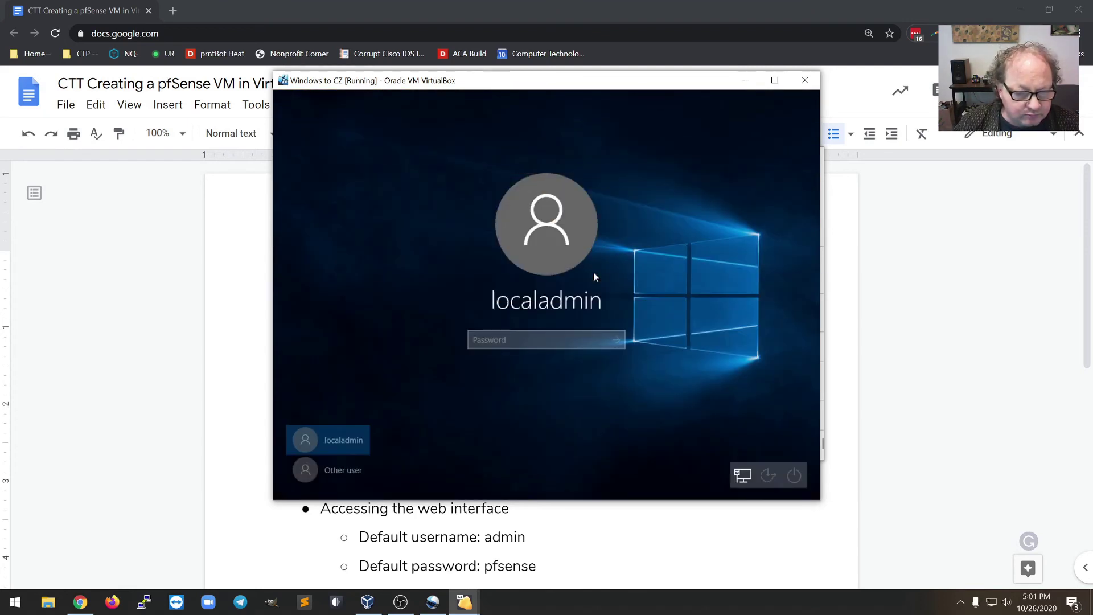
text(********)
key(Return)
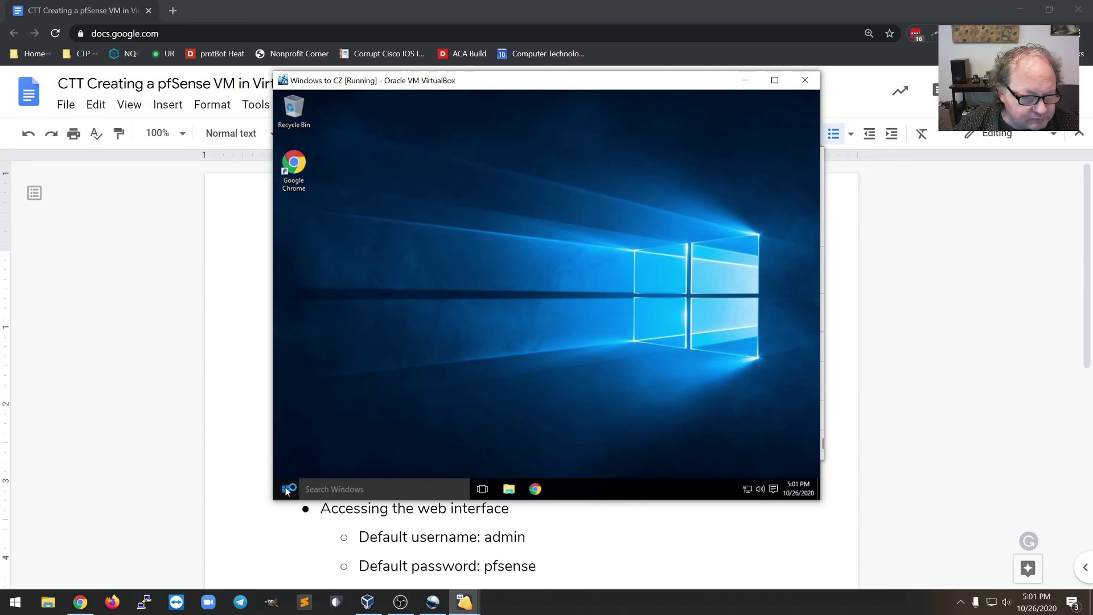
- Answer Yes to make the PC discoverable on Network 4
click(286, 488)
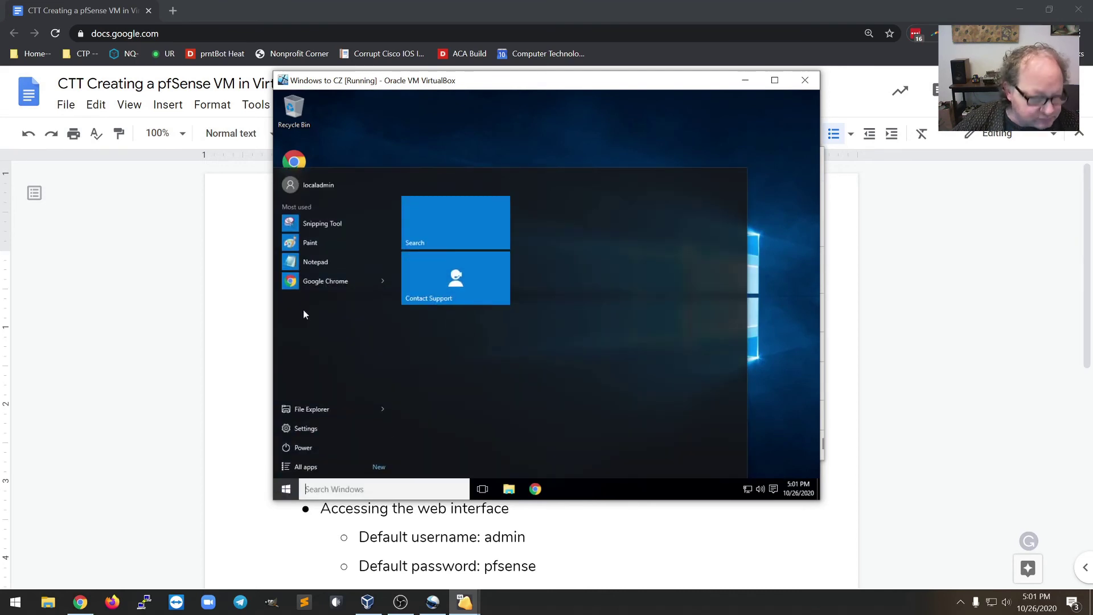
text(cmd)
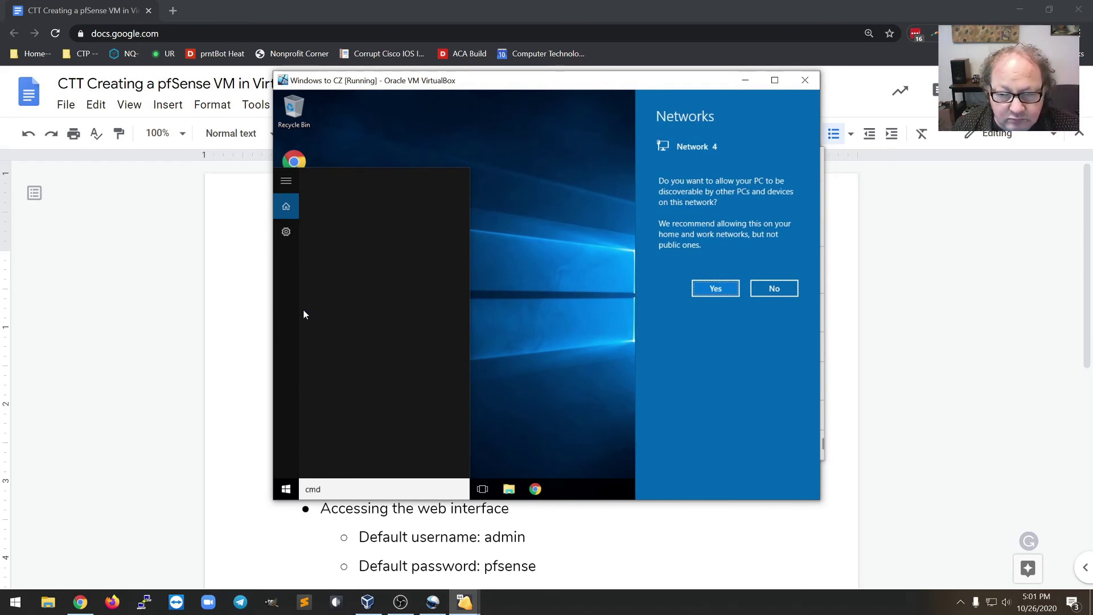
click(712, 290)
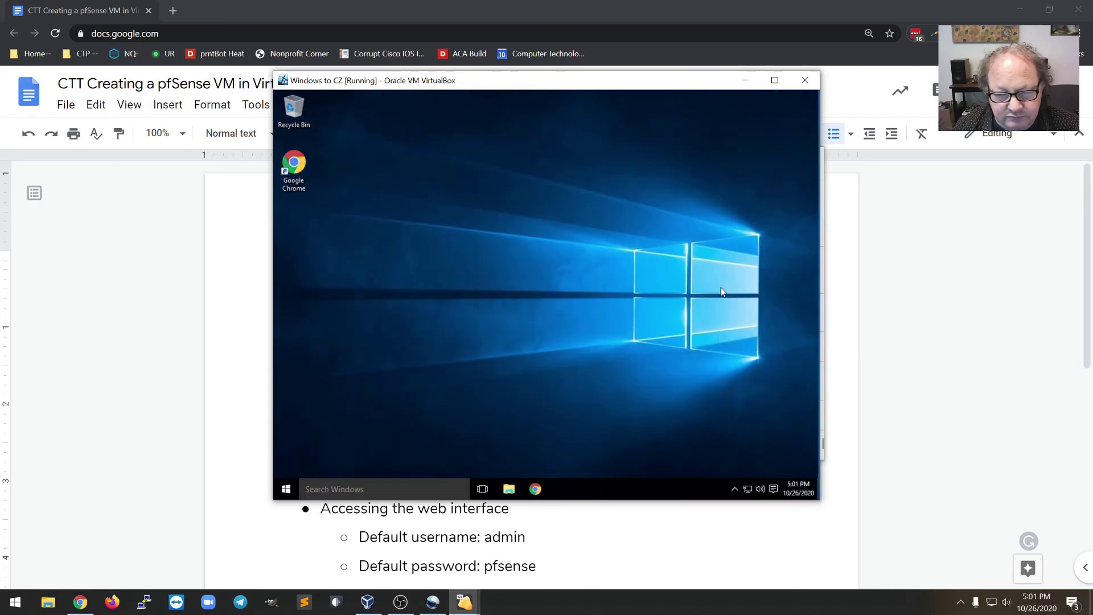
- Run ipconfig to confirm 192.168.1.100 with gateway 192.168.1.1, then launch Chrome
click(290, 489)
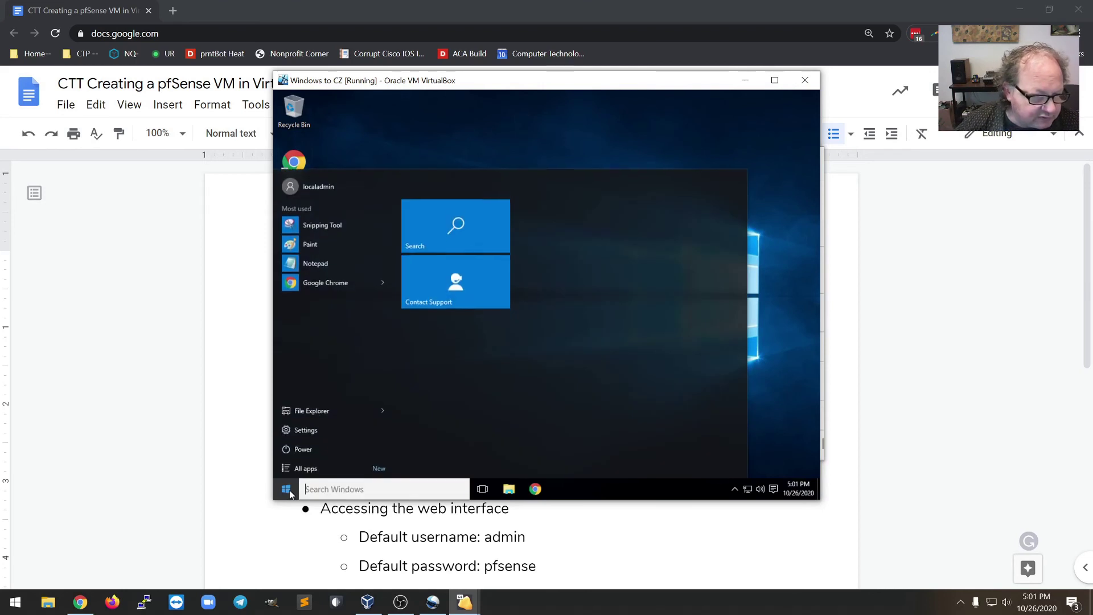
text(cmd)
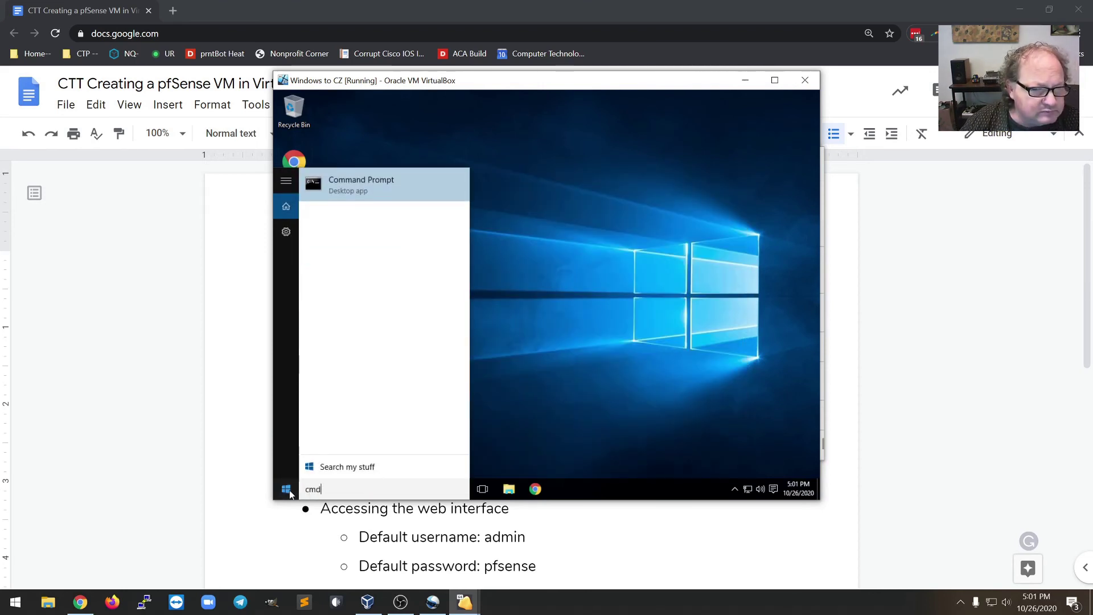
key(Return)
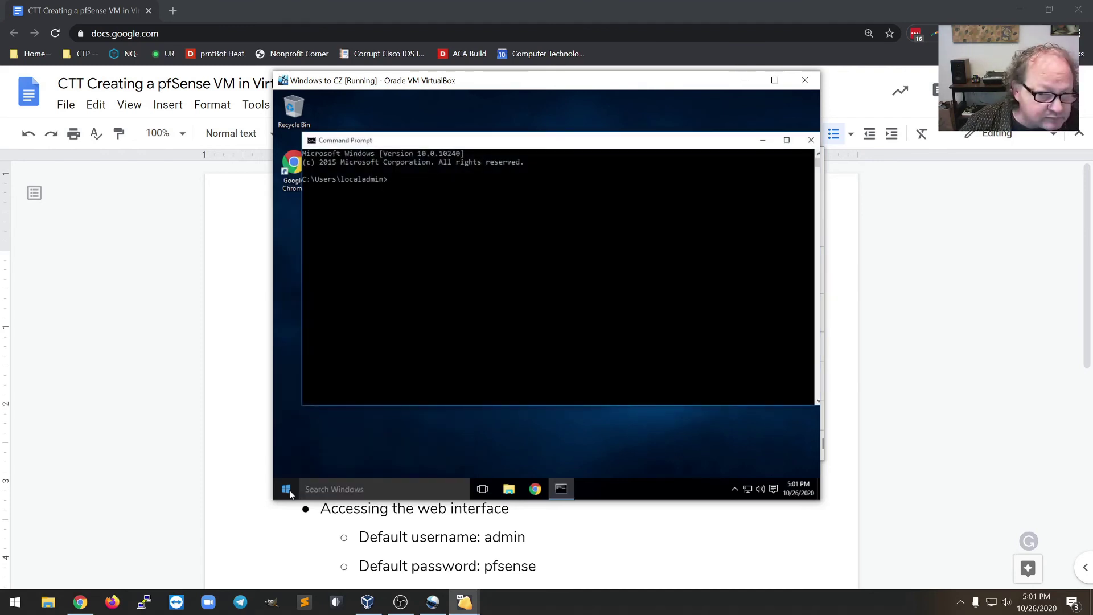
text(ipconfi)
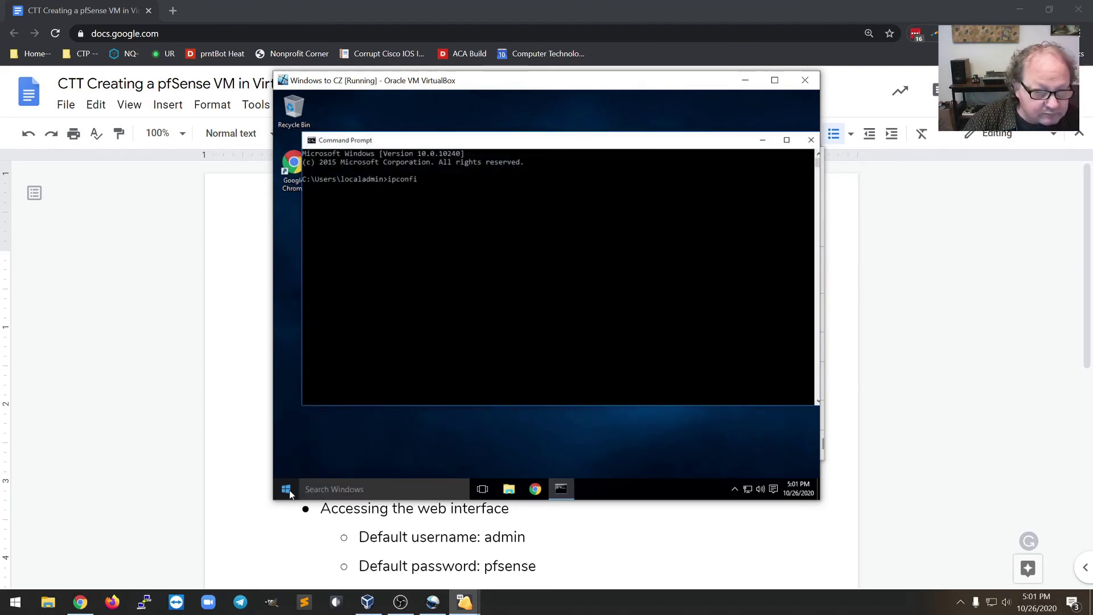
text(g)
key(Return)
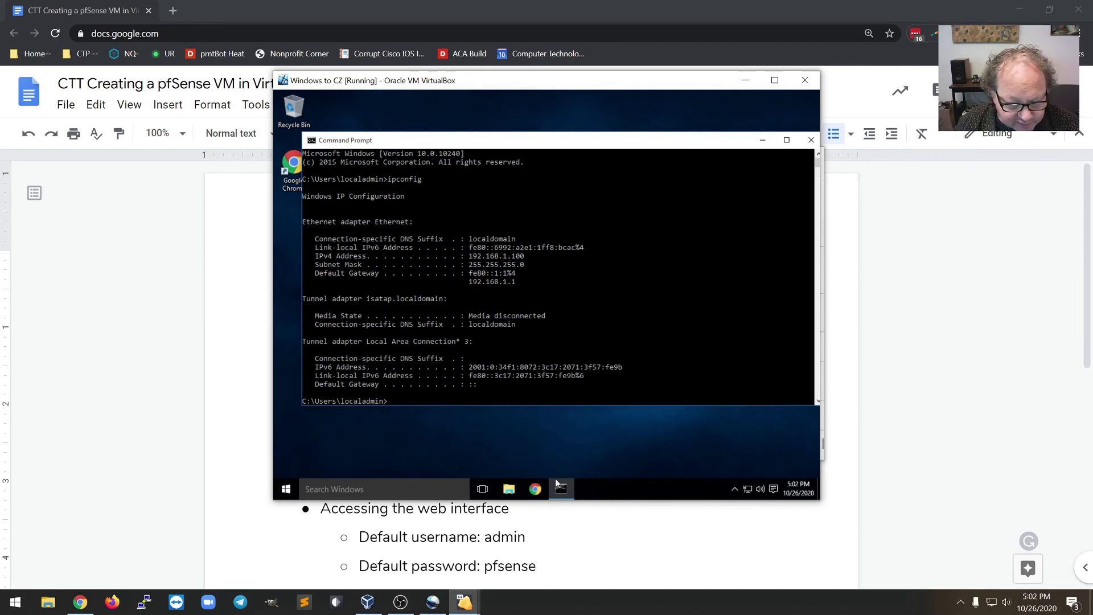
click(531, 485)
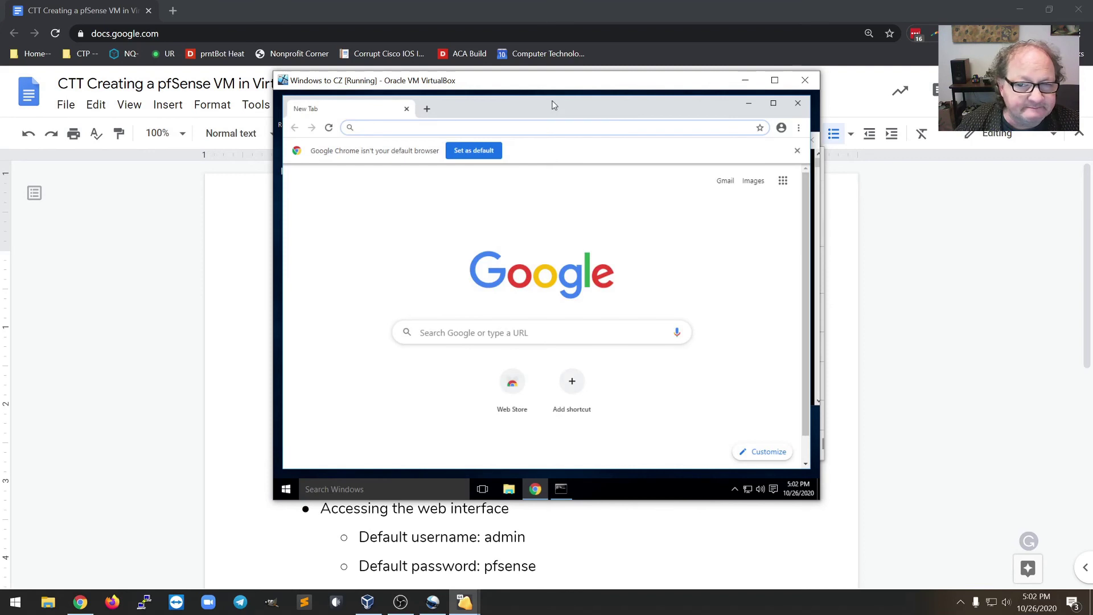
- Maximize Chrome, go to 192.168.1.1 and proceed past the certificate warning
double_click(551, 103)
click(536, 117)
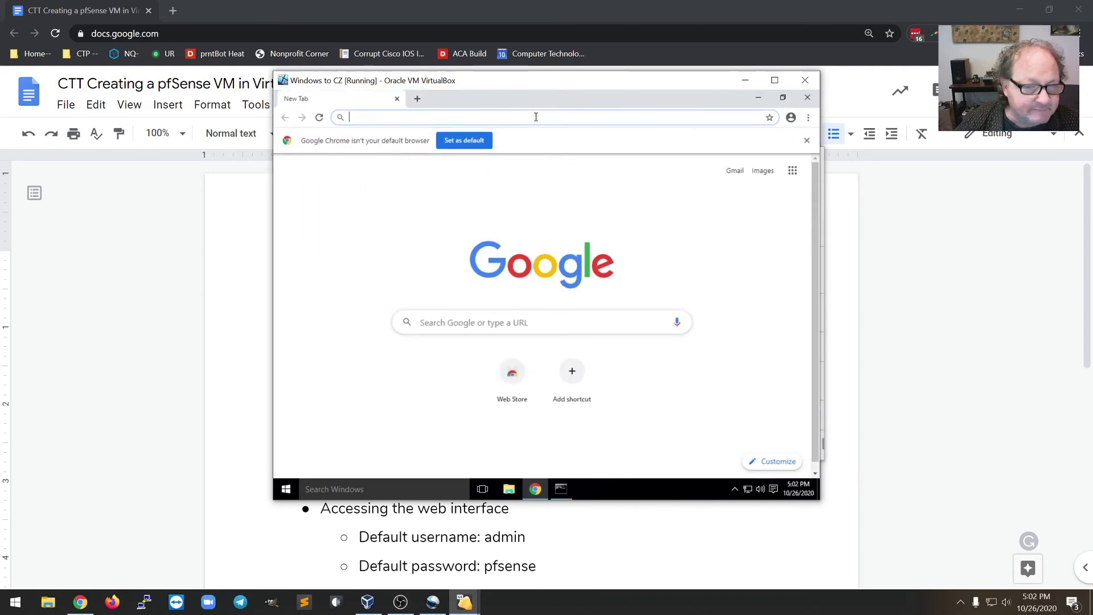
text(192.168)
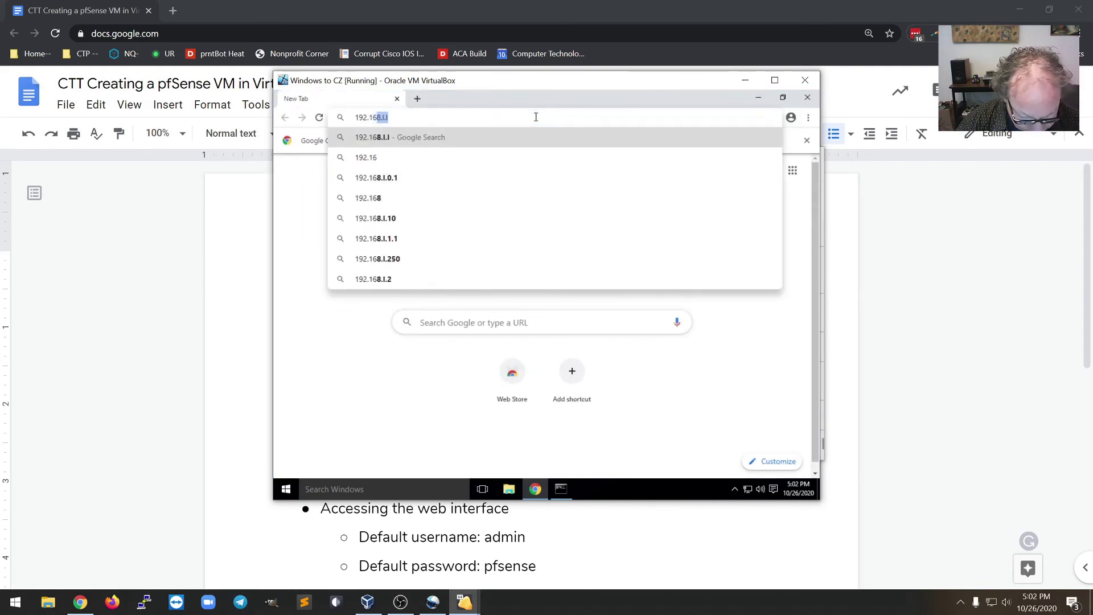
text(.`1)
key(BackSpace)
key(BackSpace)
text(1.1)
key(Return)
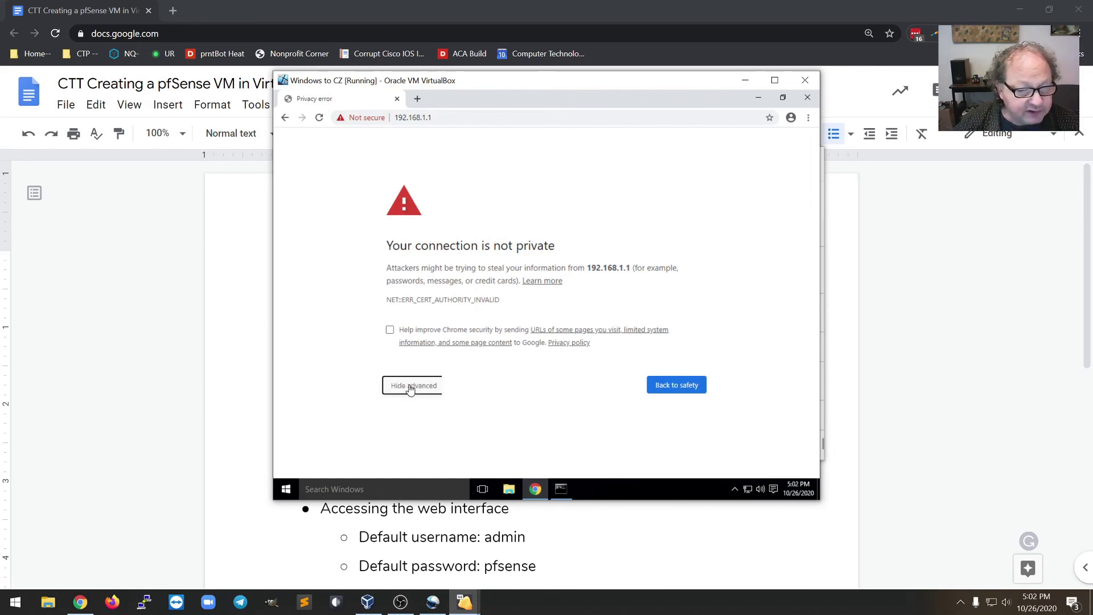
click(409, 387)
scroll(447, 415, down, 1)
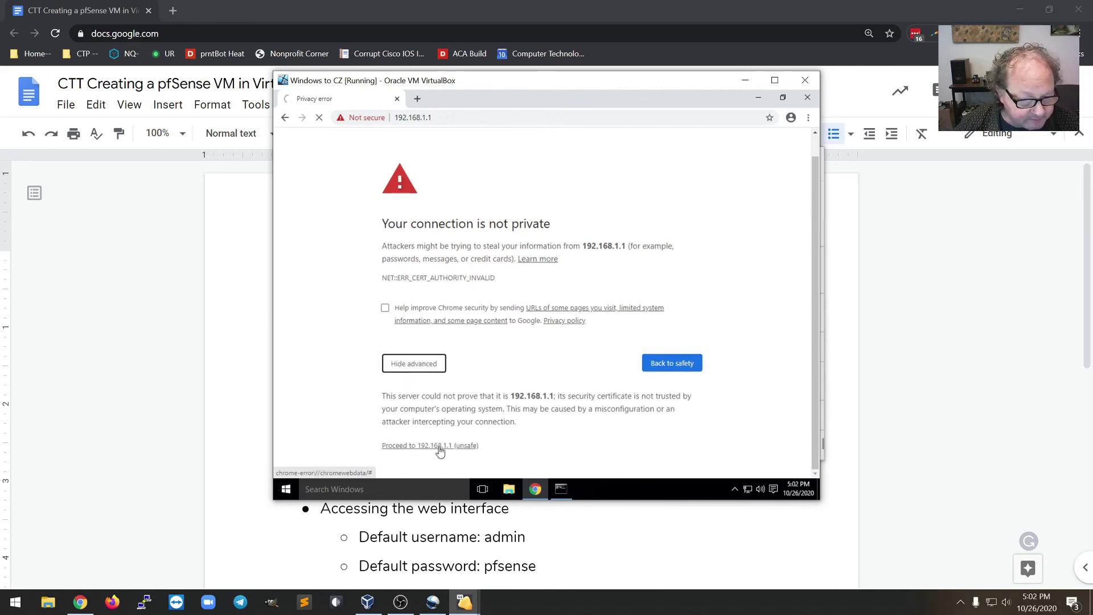
click(439, 445)
- Sign in to pfSense as admin with the default password
text(admipfsense)
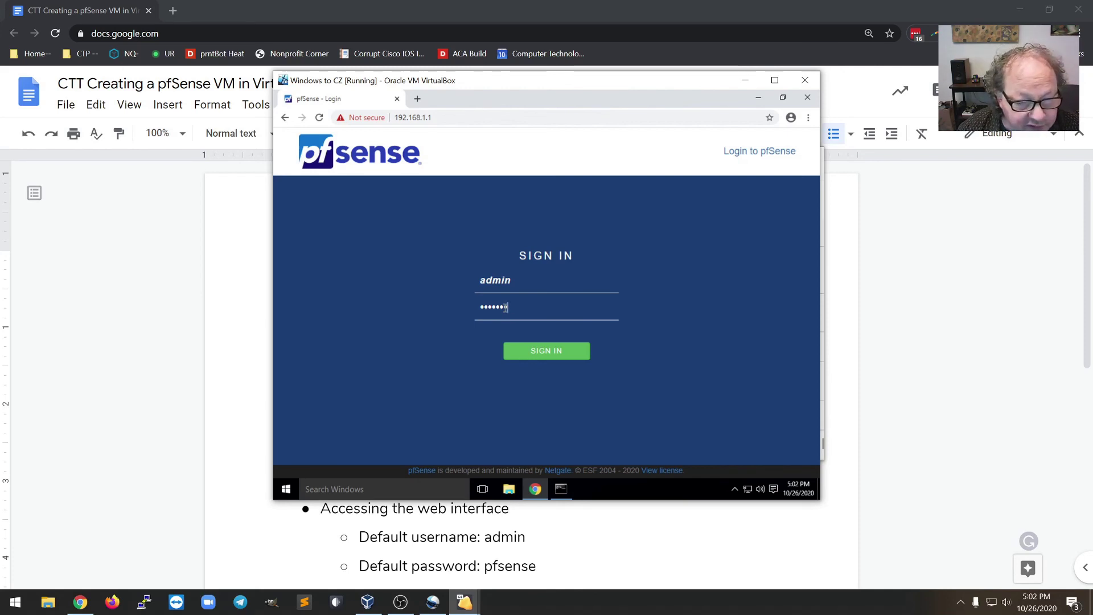
key(Return)
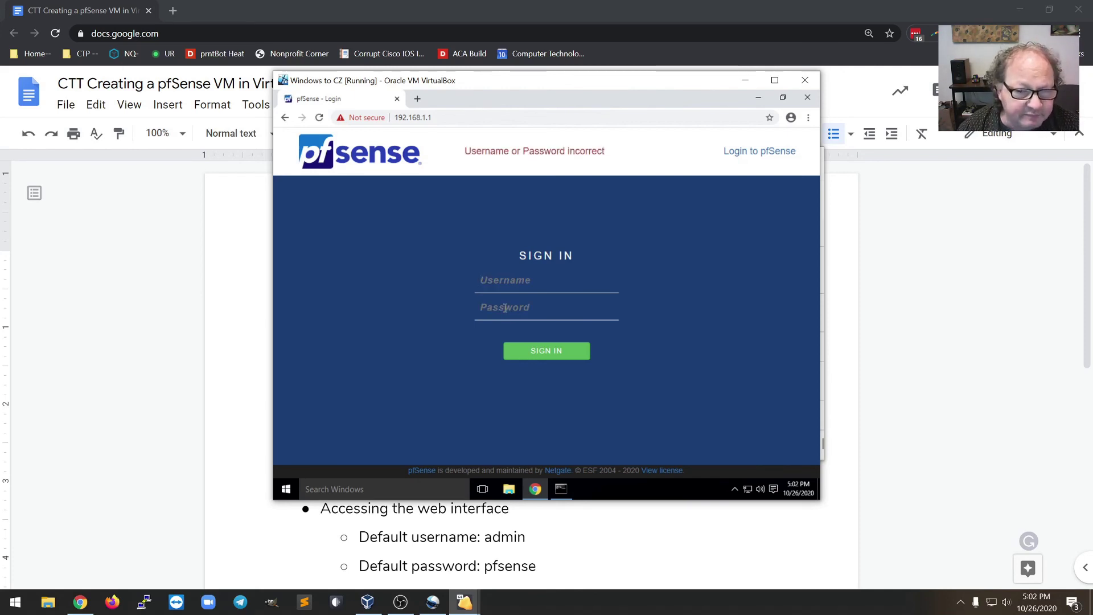
click(506, 281)
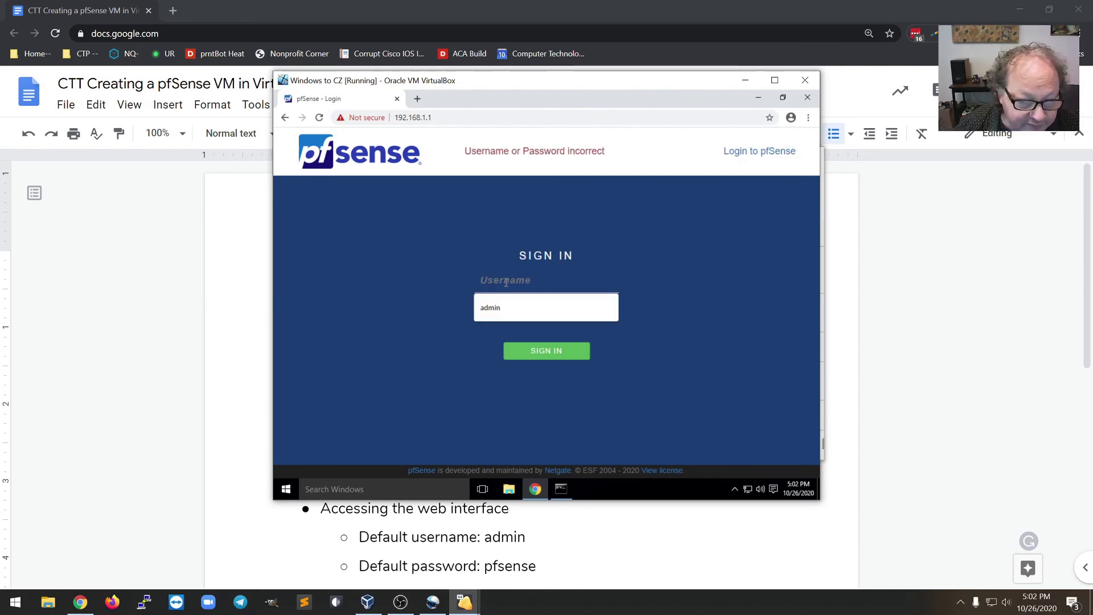
text(admin)
key(Tab)
text(pfsense)
key(Return)
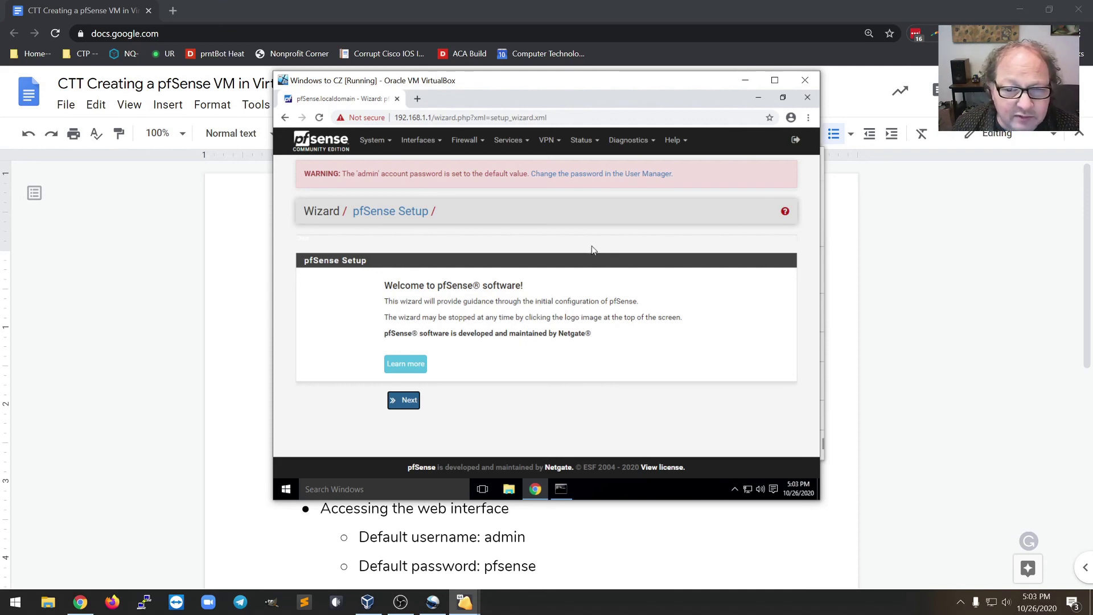
- Open Status > DHCP Leases to show the active 192.168.1.100 lease on LAN
click(597, 146)
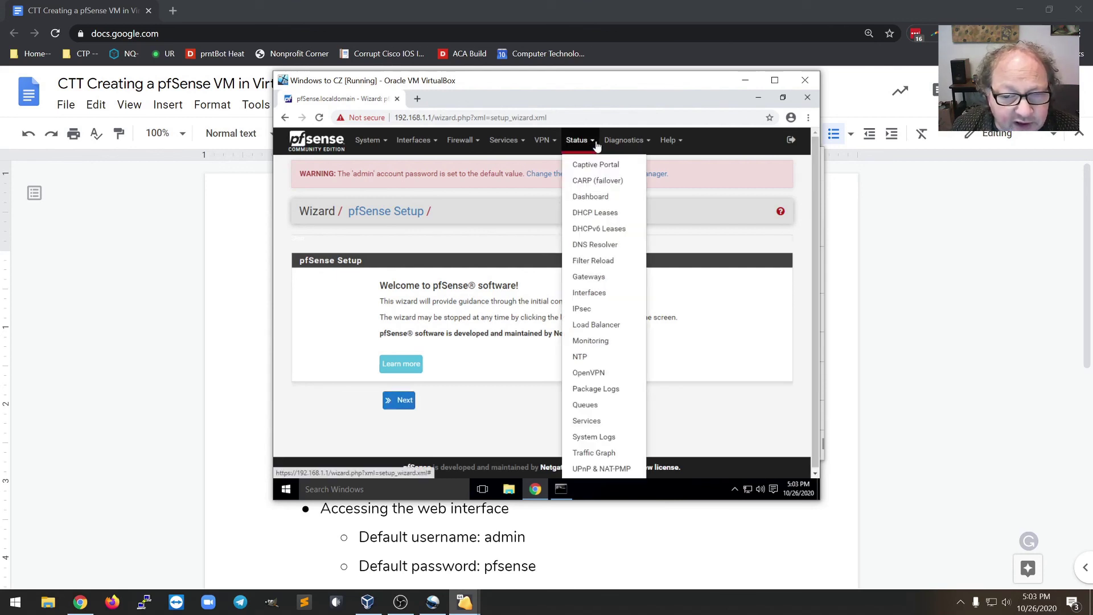
click(599, 212)
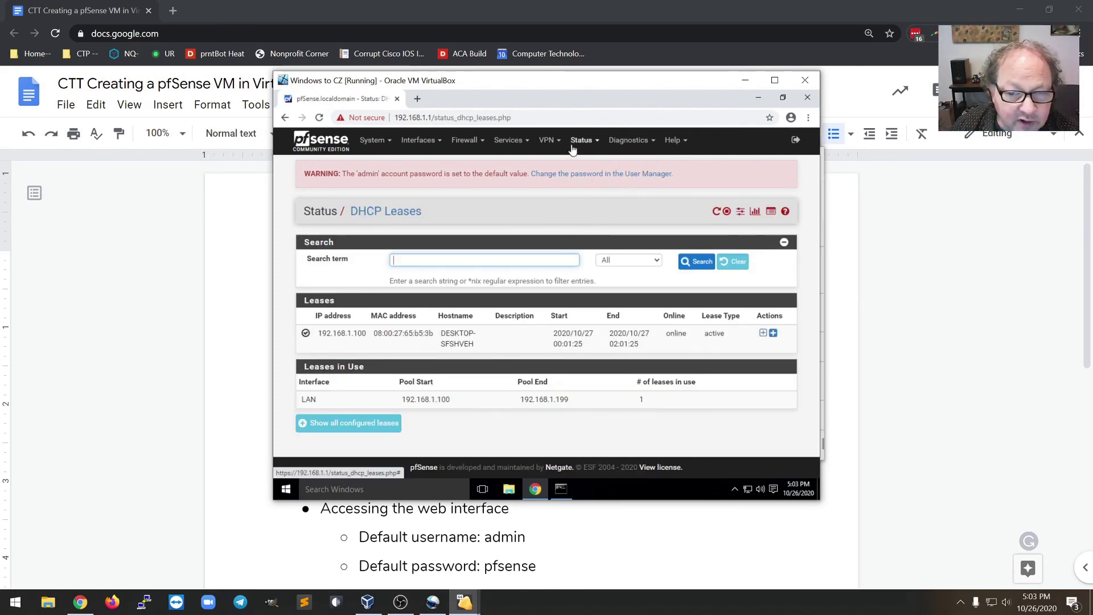
click(596, 146)
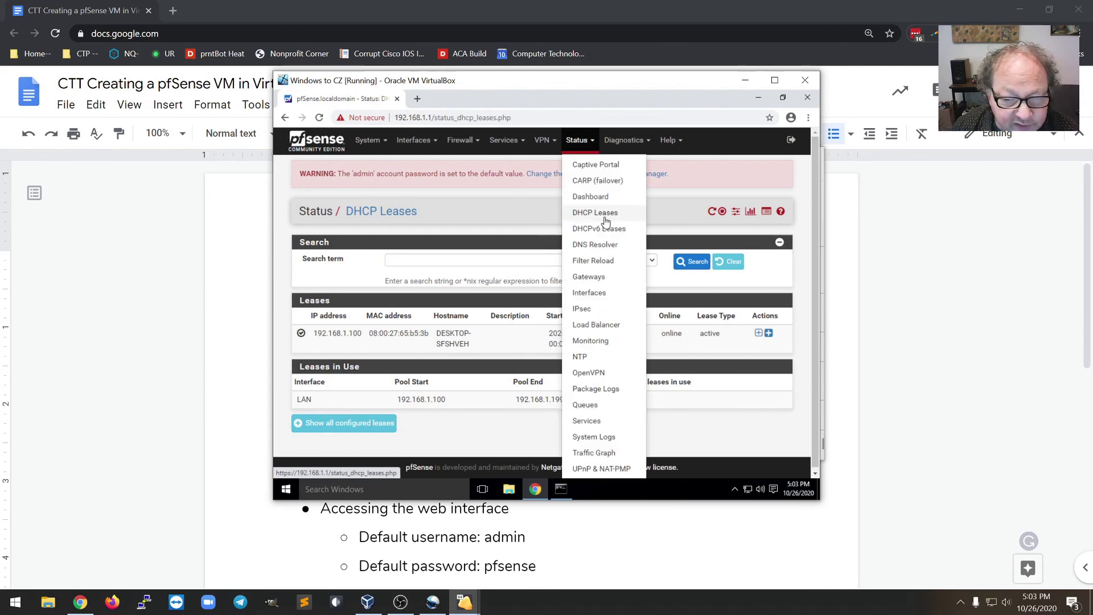
click(542, 227)
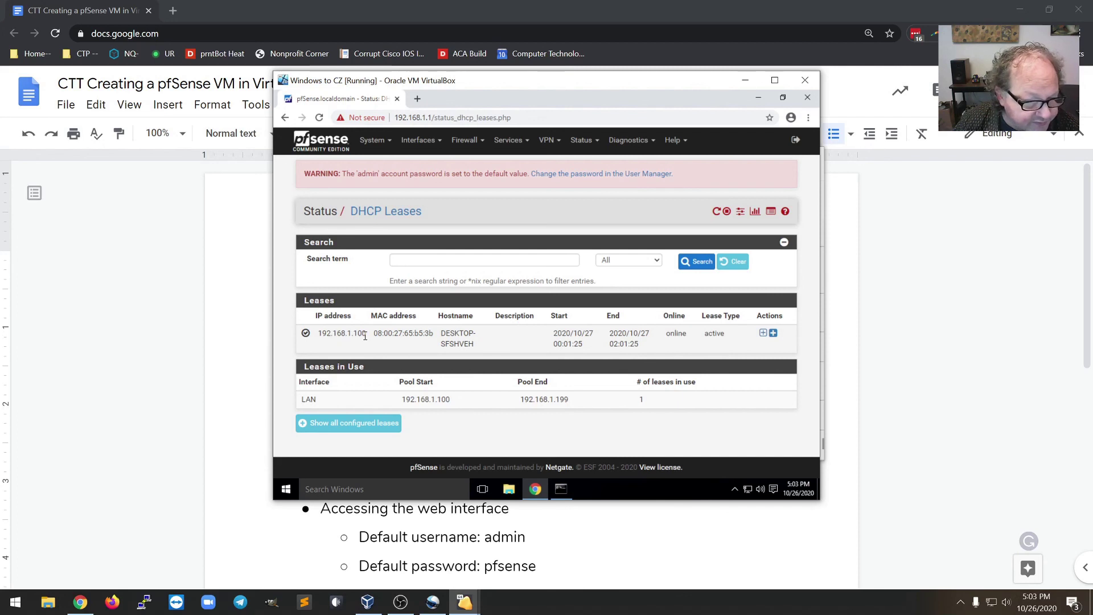
- Place Command Prompt beside the leases page and run ipconfig /all to show DHCP server 192.168.1.1
click(561, 489)
drag(439, 144, 521, 172)
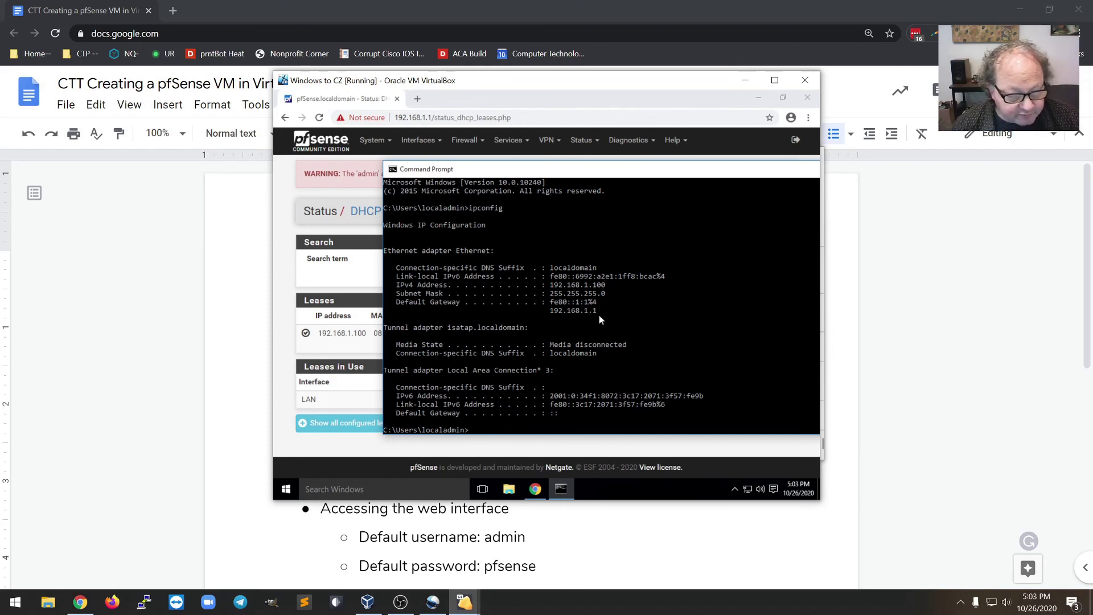
key(Up)
text(/all)
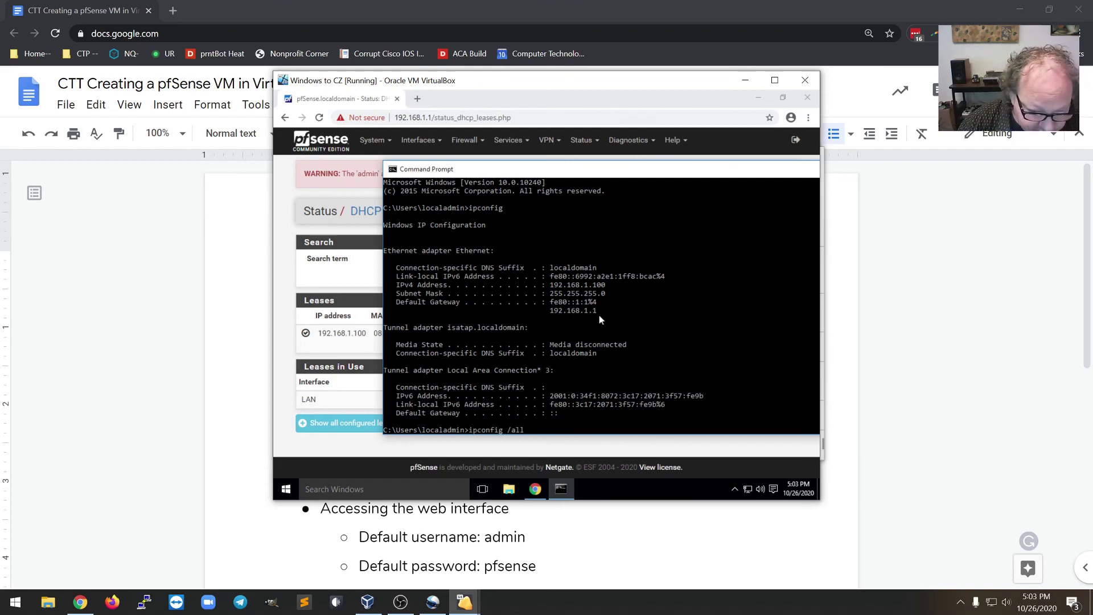
key(Return)
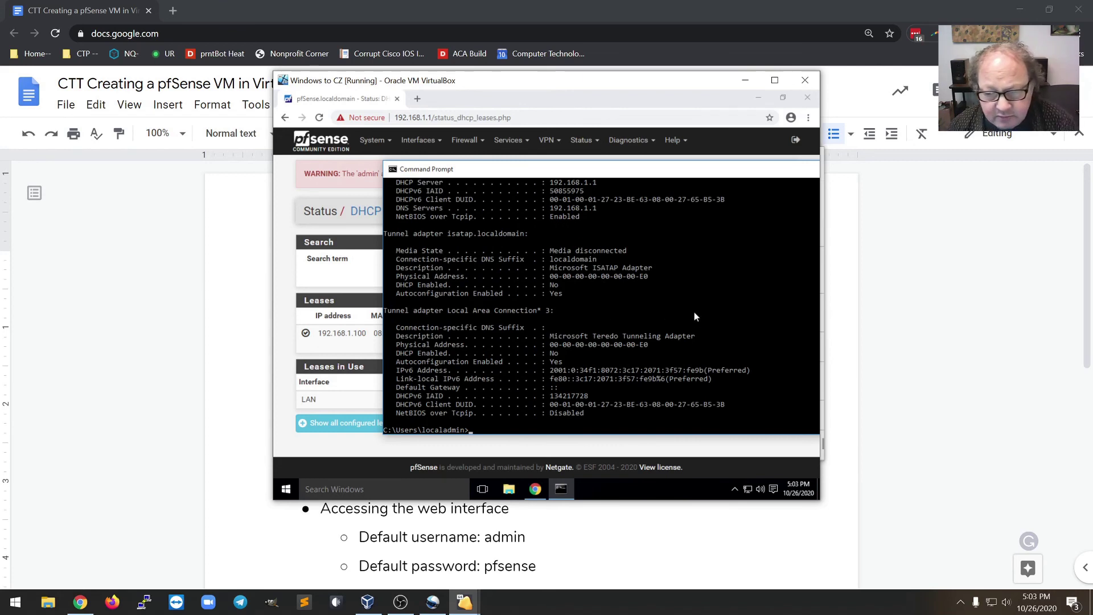
scroll(709, 321, up, 5)
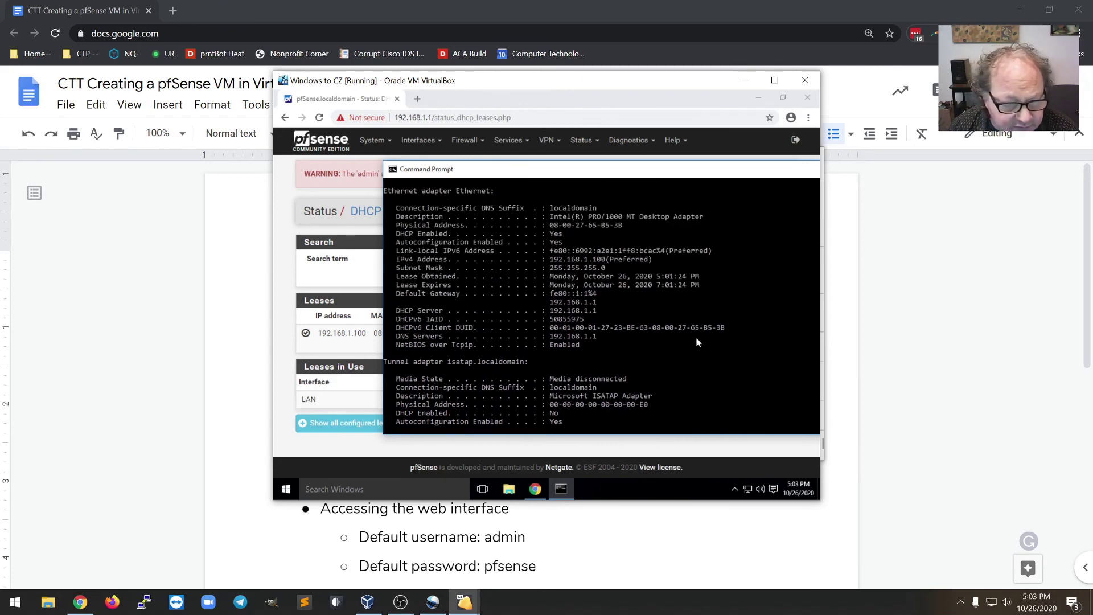